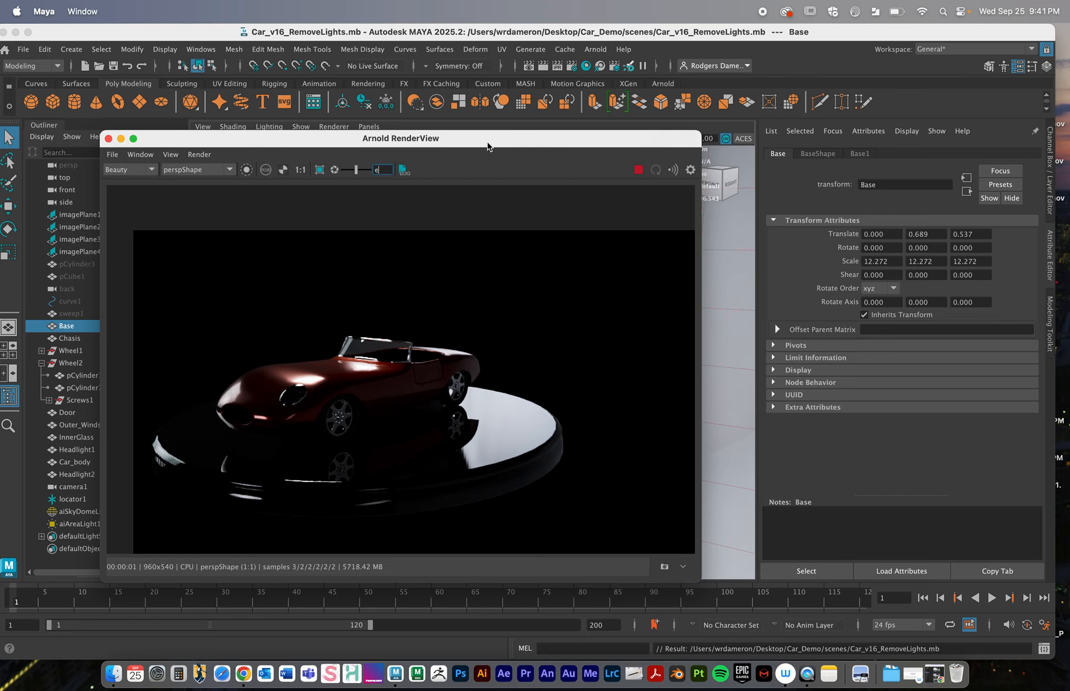
Create an aiAtmosphereVolume as the Atmosphere in the Arnold Renderer's Environment render settings, and close the Render Settings
drag(487, 147, 441, 145)
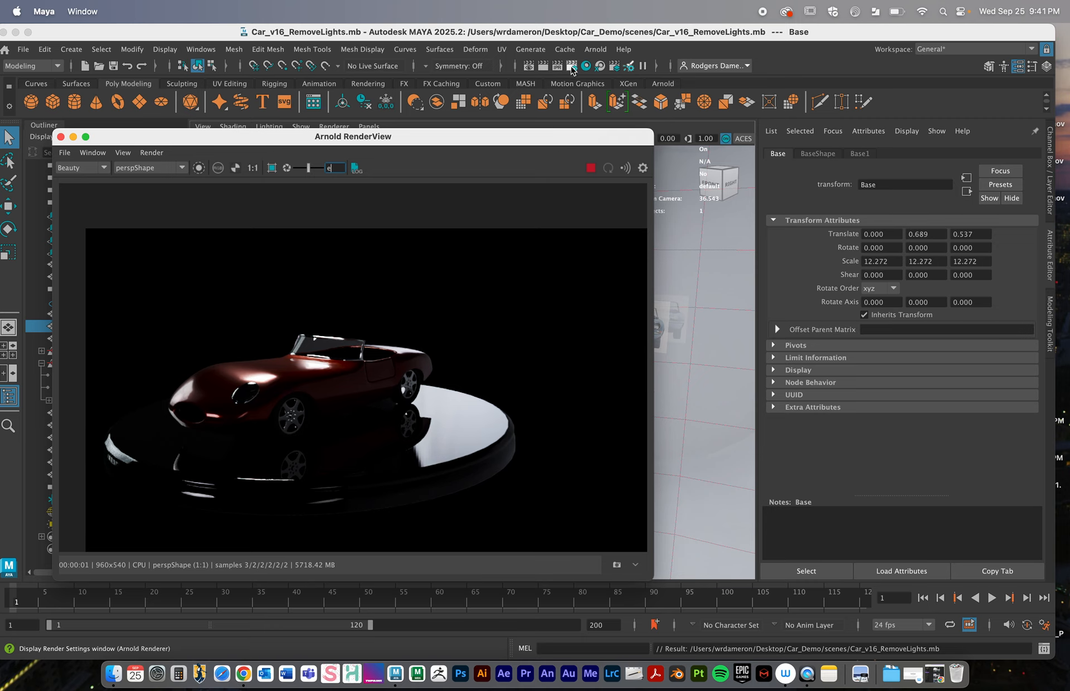
click(572, 67)
drag(530, 125, 455, 74)
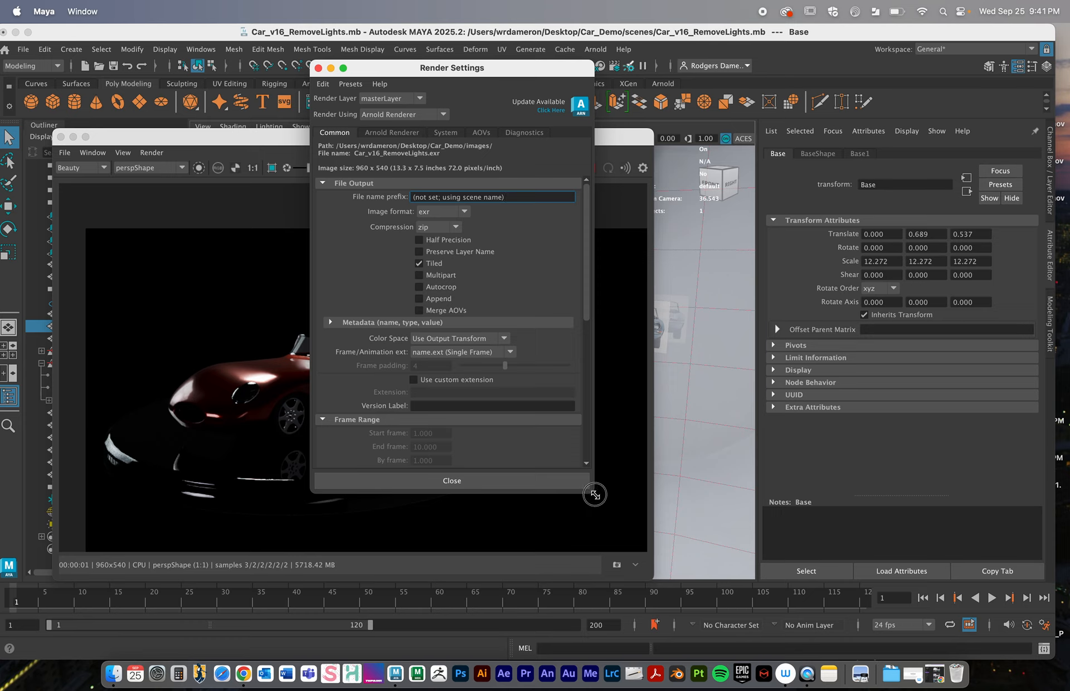
drag(593, 492, 793, 567)
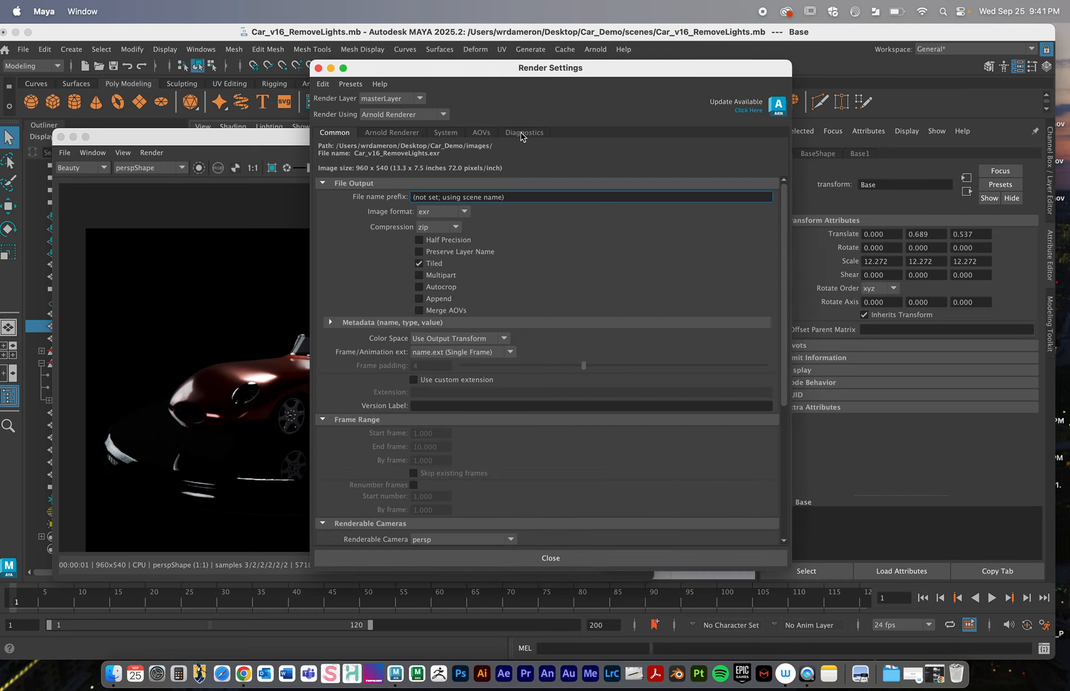
click(393, 133)
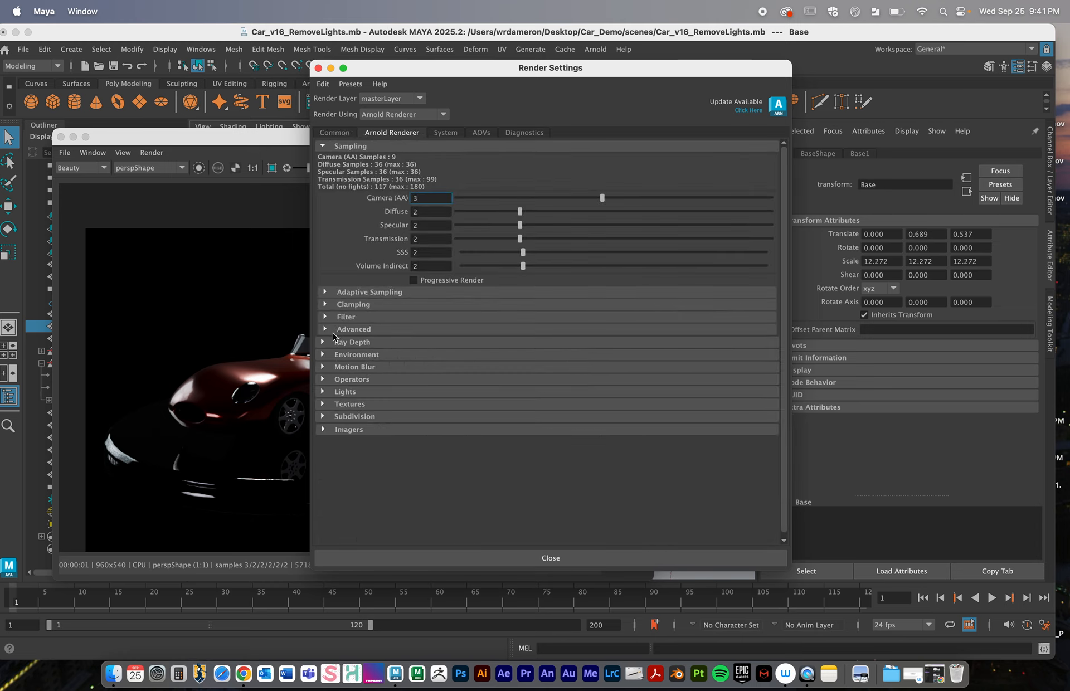
click(324, 356)
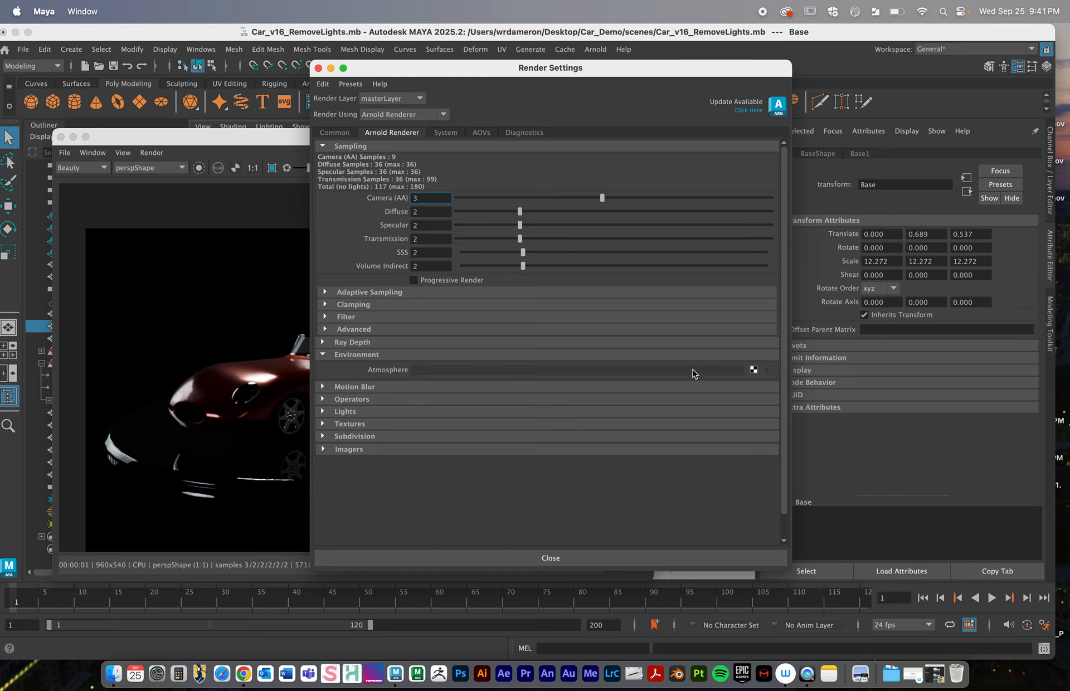
click(753, 370)
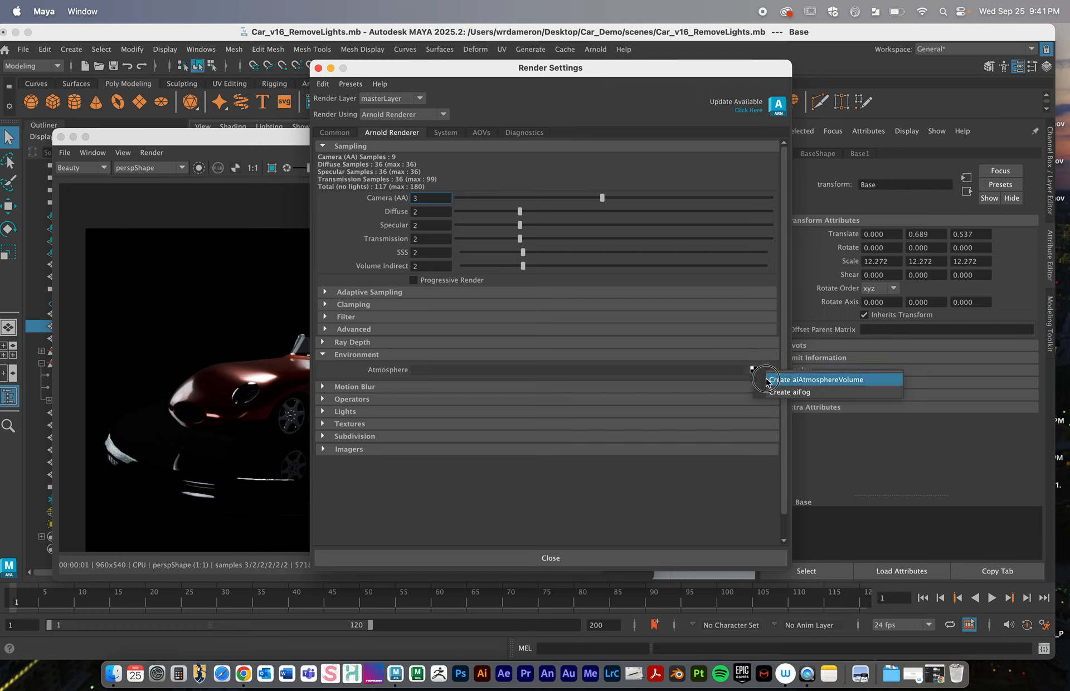
click(766, 381)
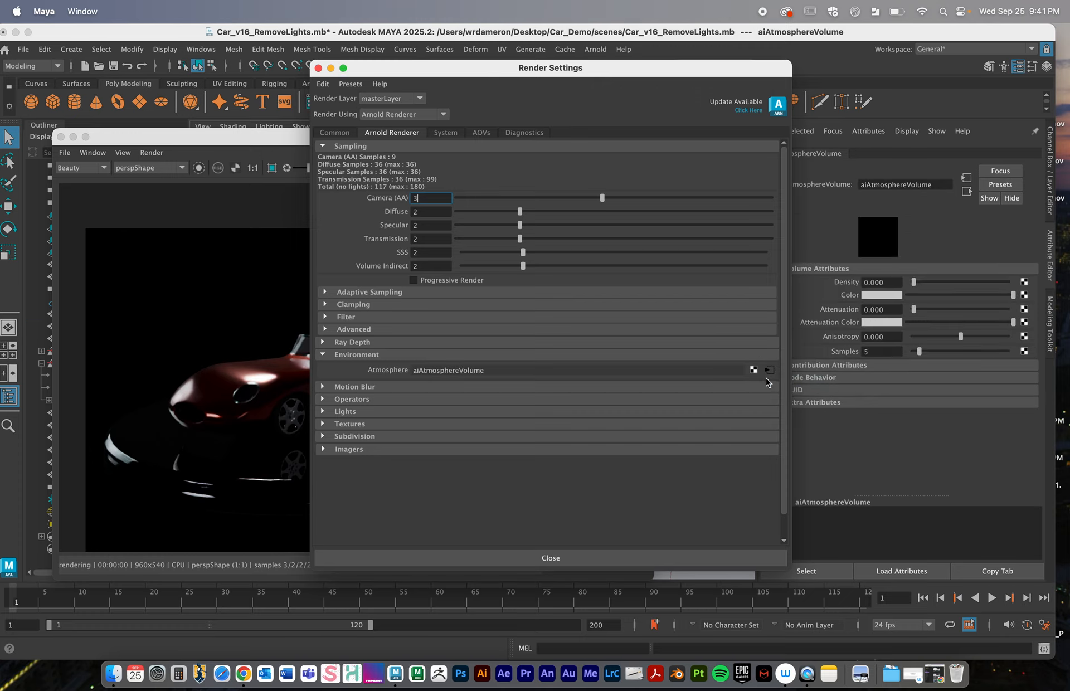
drag(374, 68, 346, 115)
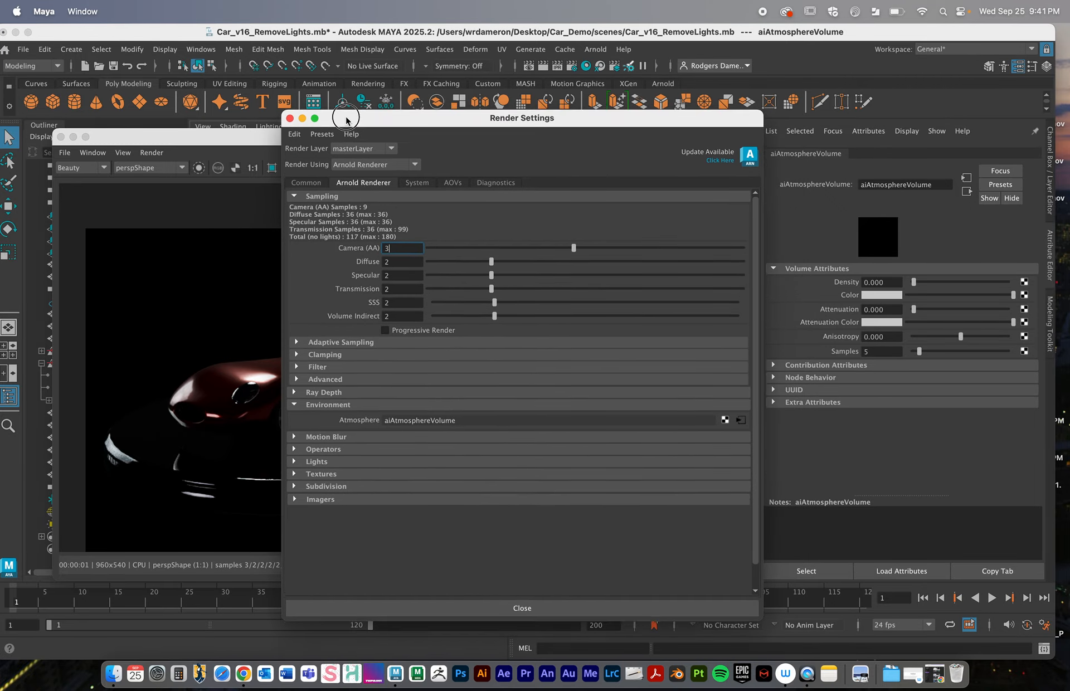
click(292, 115)
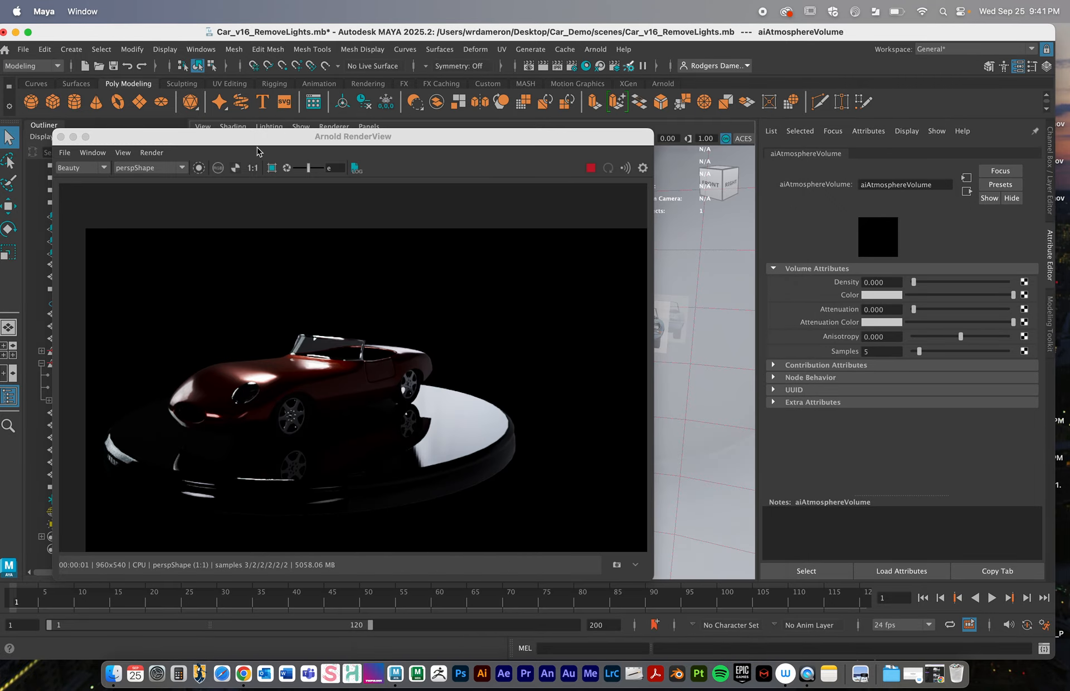
Select the sky dome light and show the attributes of its shape node
drag(260, 139, 294, 116)
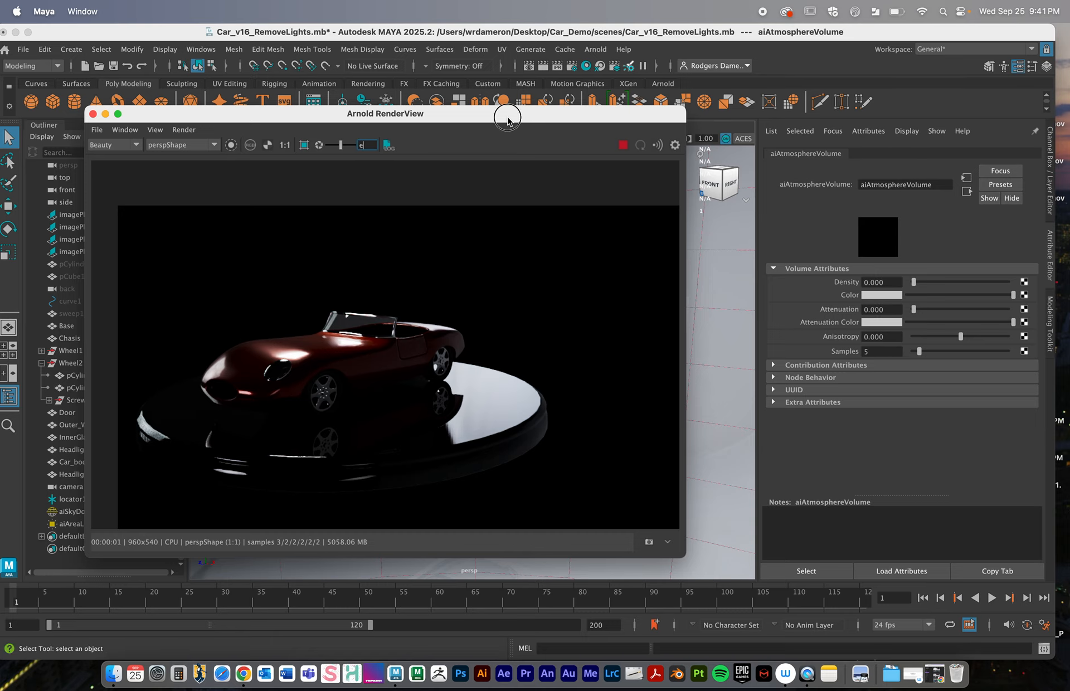
drag(507, 113, 480, 192)
click(697, 273)
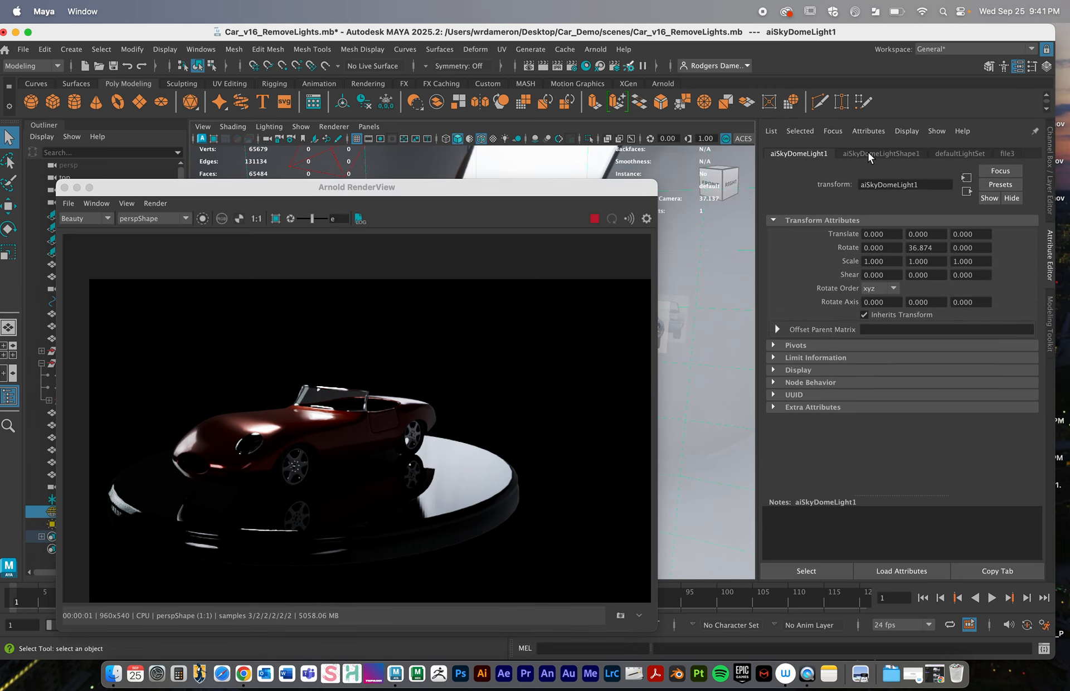
click(868, 155)
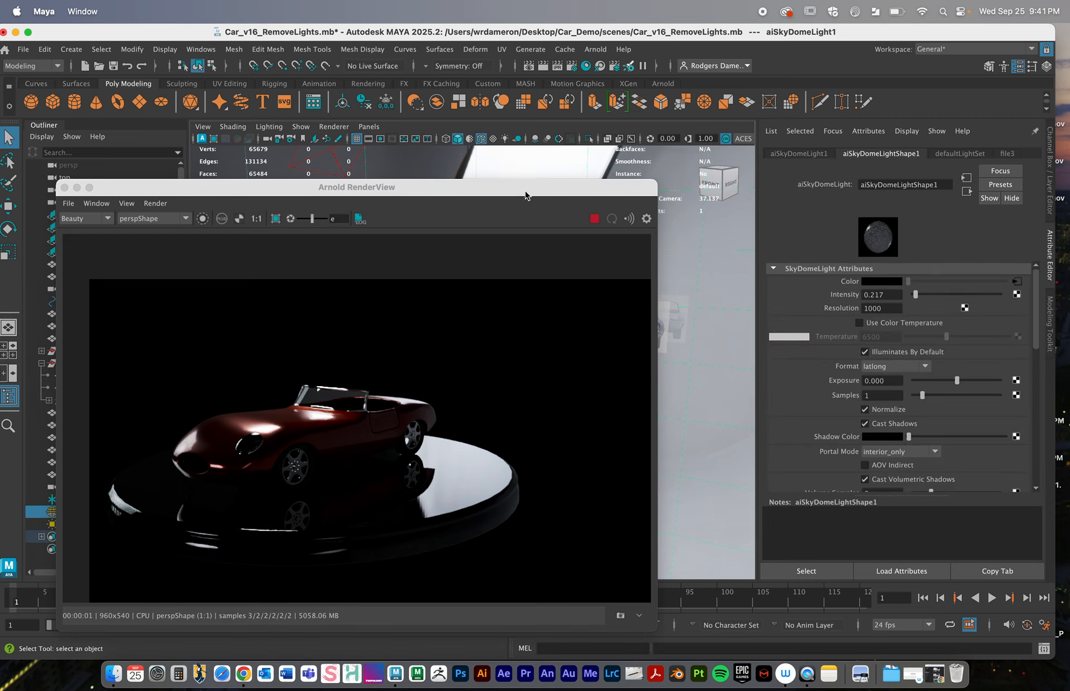
drag(527, 193, 591, 226)
Select the aiAtmosphereVolume material in the Hypershade to bring up its attributes, and close the Hypershade
click(586, 66)
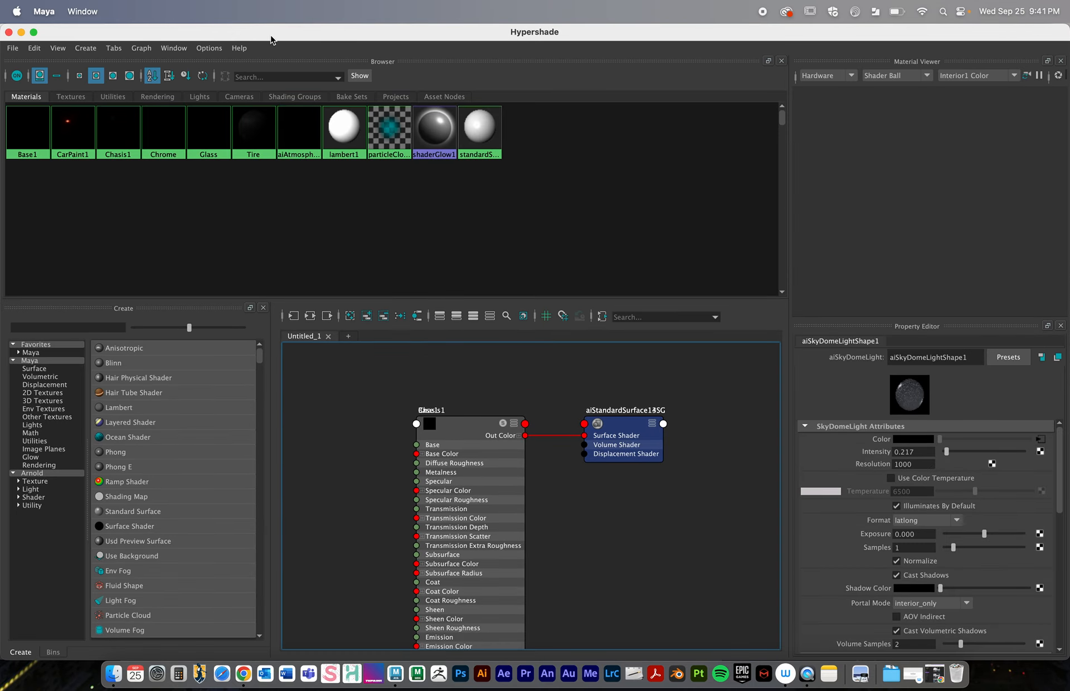
drag(270, 31, 241, 32)
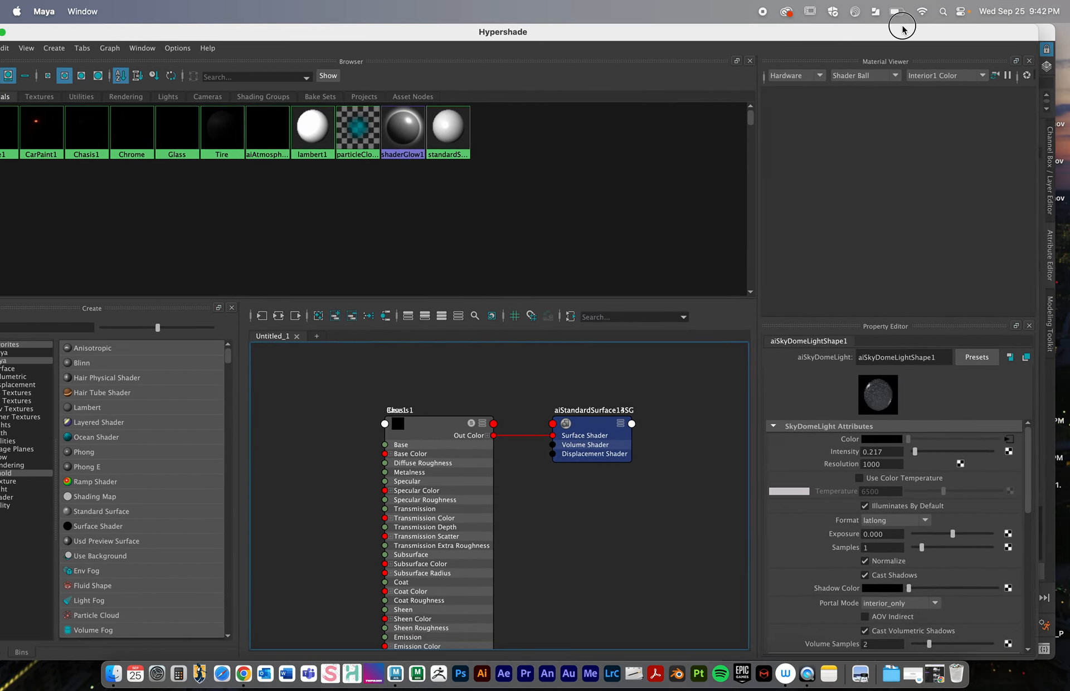
double_click(903, 28)
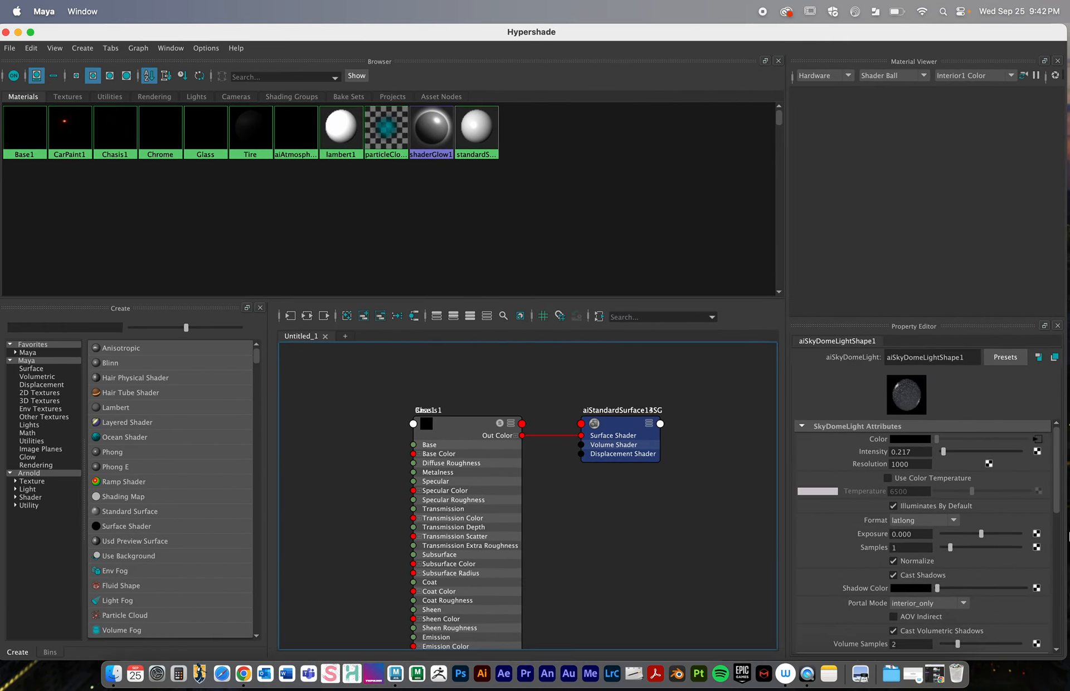
drag(1063, 656, 899, 562)
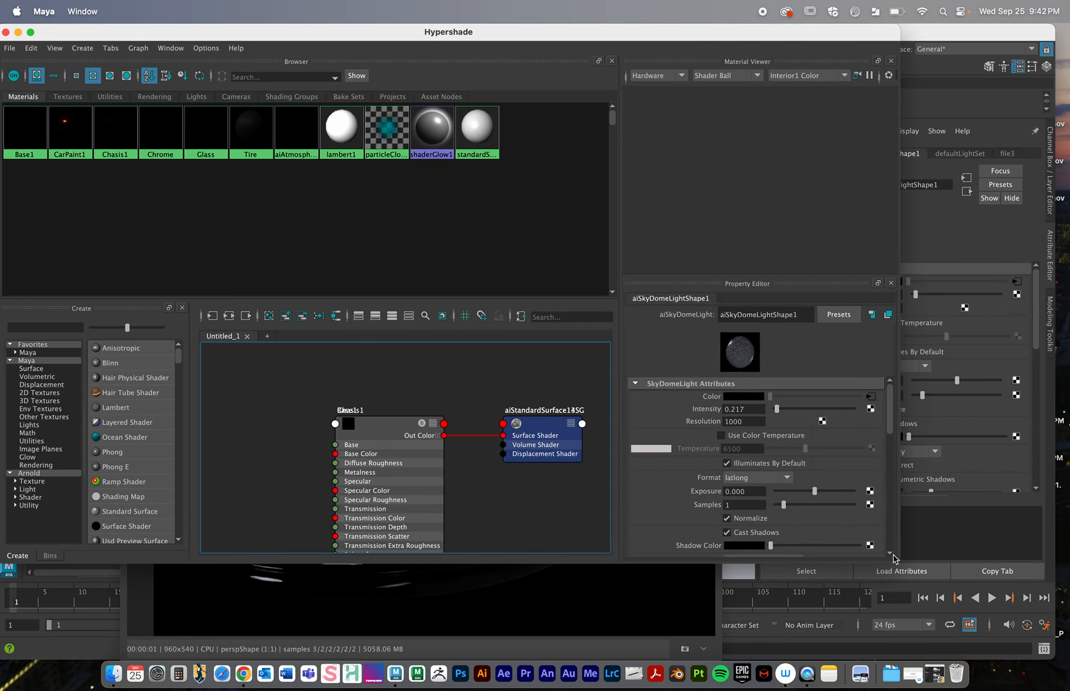
click(301, 133)
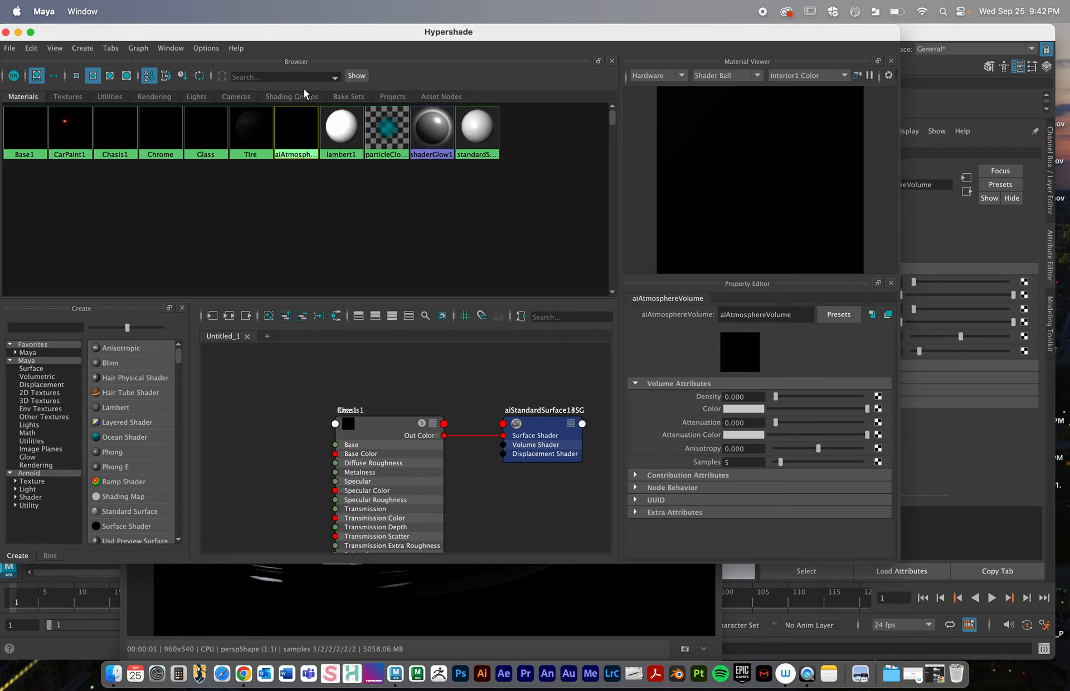
drag(191, 32, 269, 75)
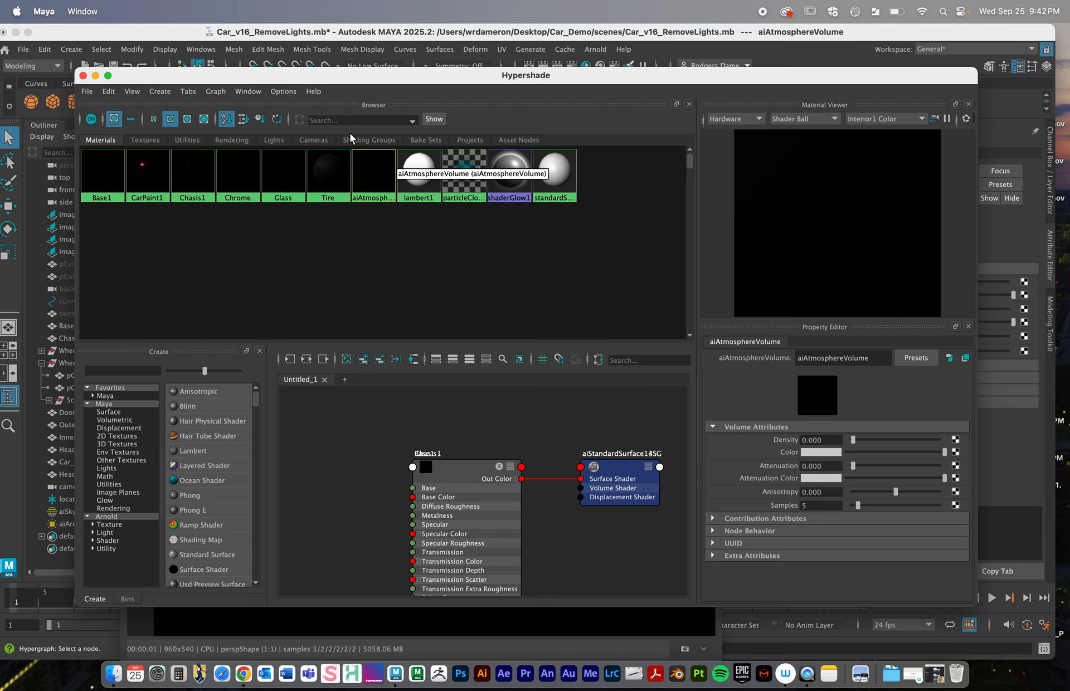
drag(336, 79, 291, 74)
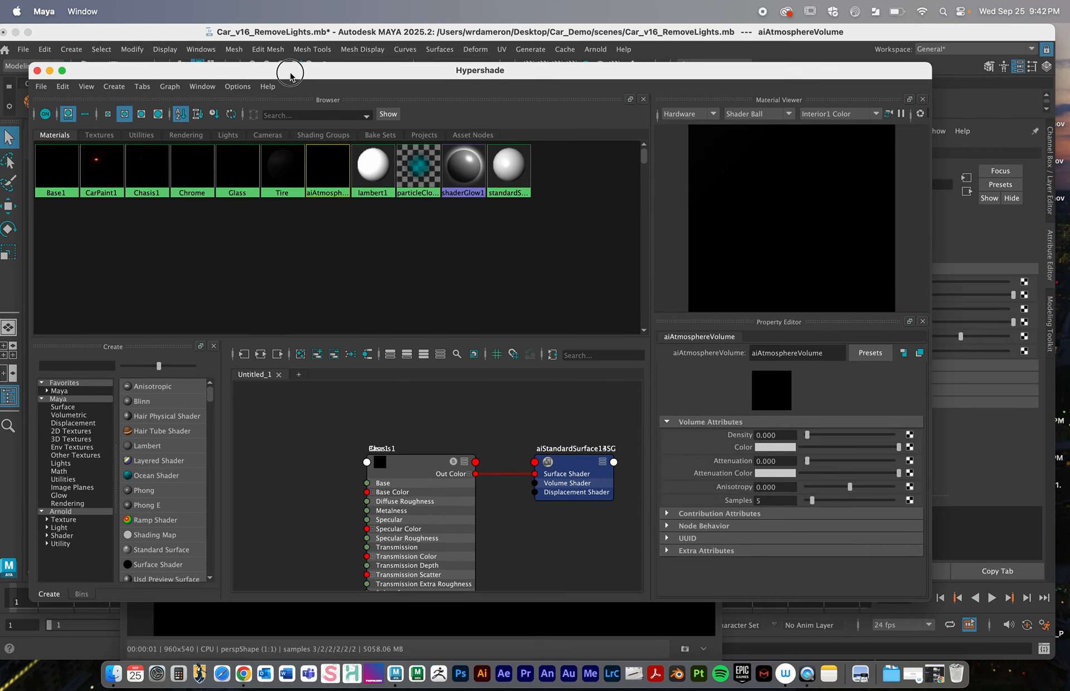
click(37, 71)
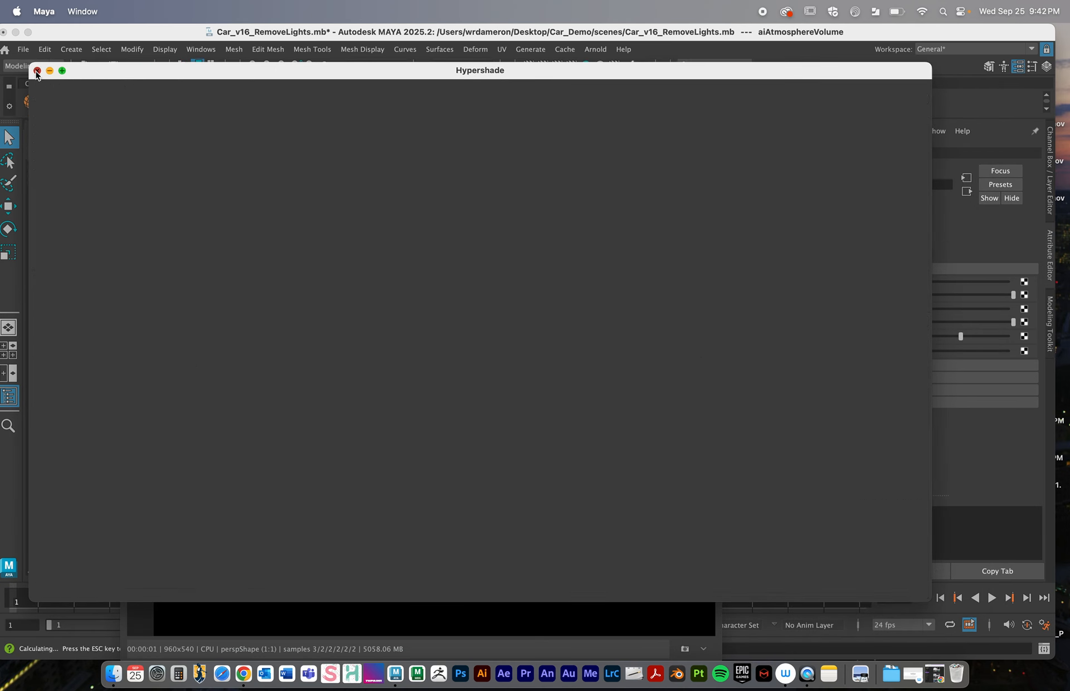
drag(561, 221, 516, 143)
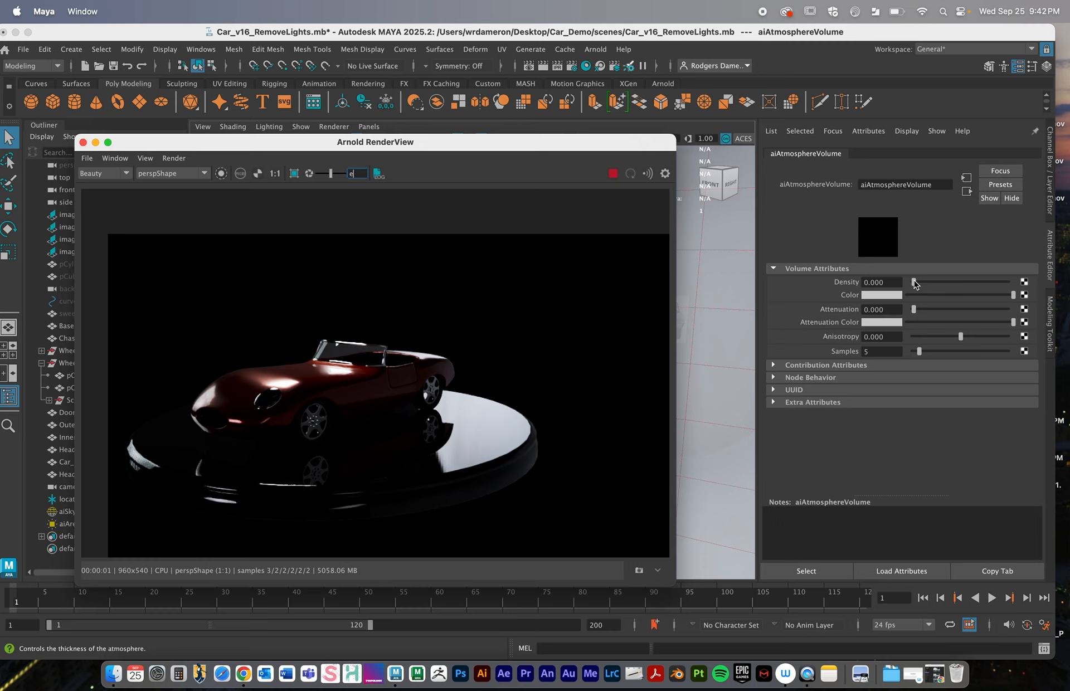
Set the atmosphere volume's density to 0.060 and try a fully saturated green as its color
mouse_move(914, 280)
mouse_down()
mouse_move(1025, 273)
mouse_move(918, 280)
mouse_up()
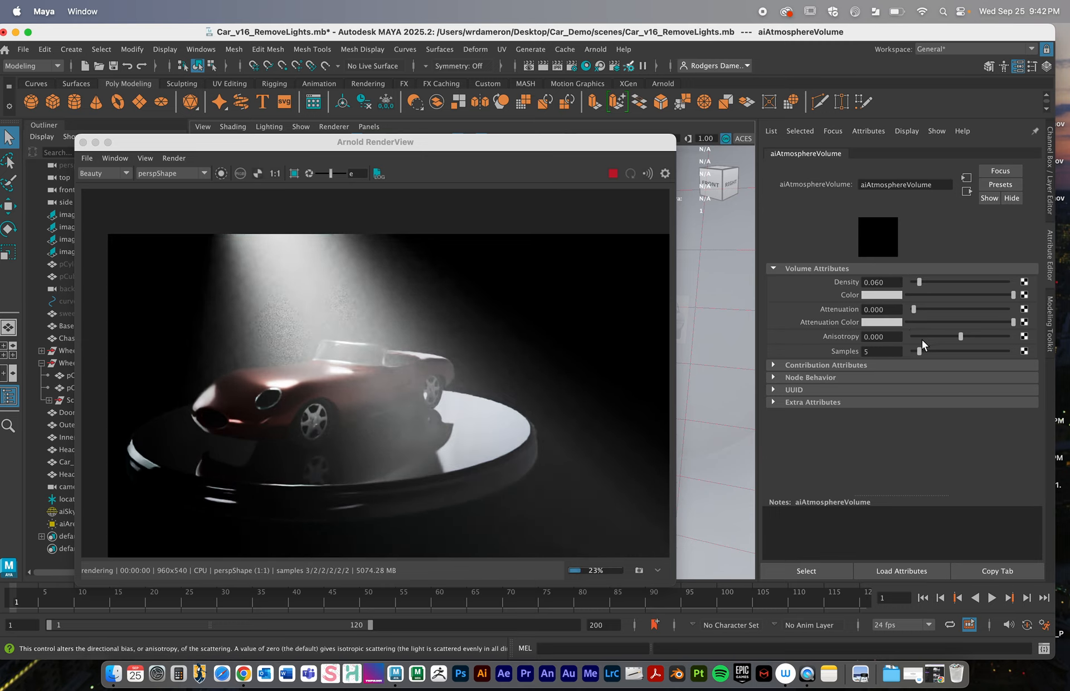
click(884, 295)
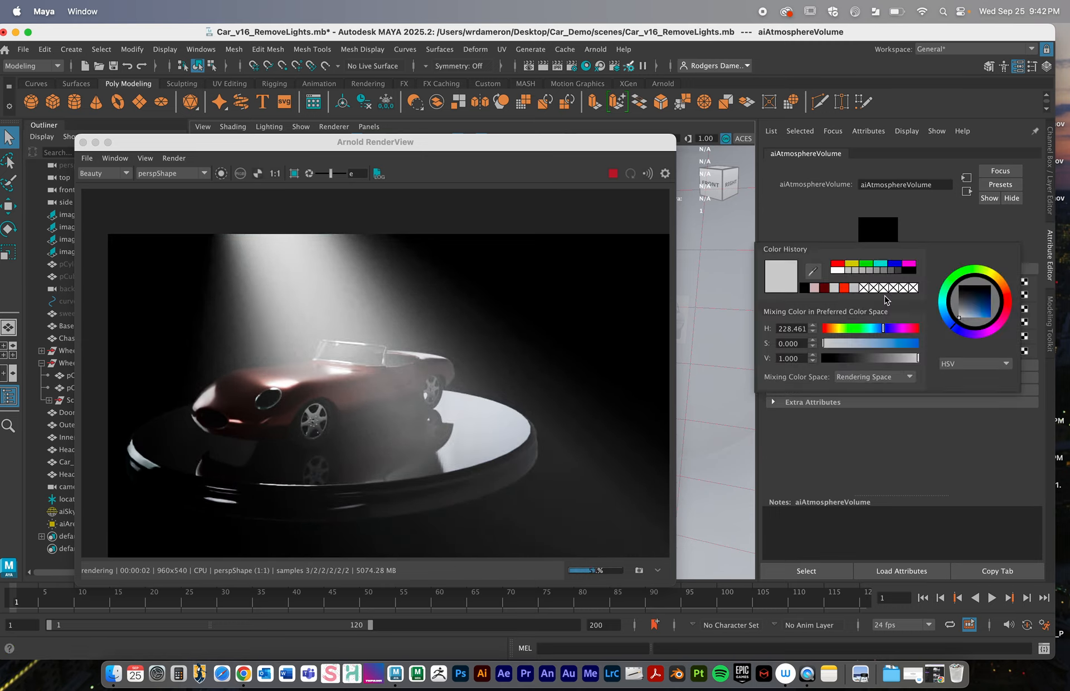
click(853, 328)
drag(862, 343, 956, 341)
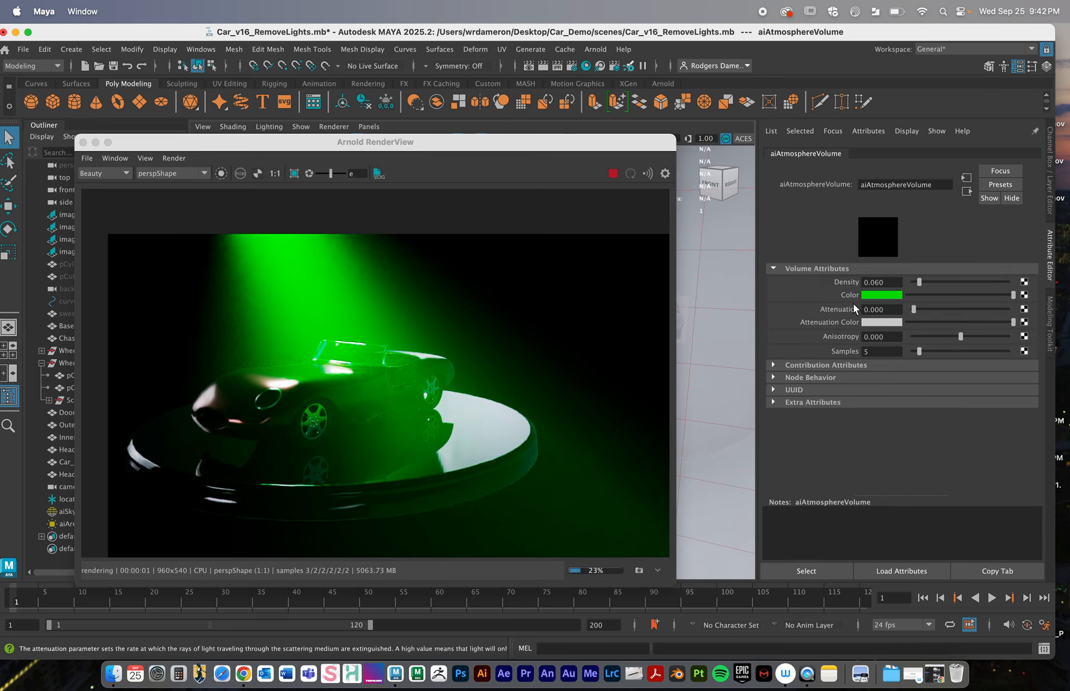
Restore the atmosphere volume's color to white by removing its saturation
click(882, 295)
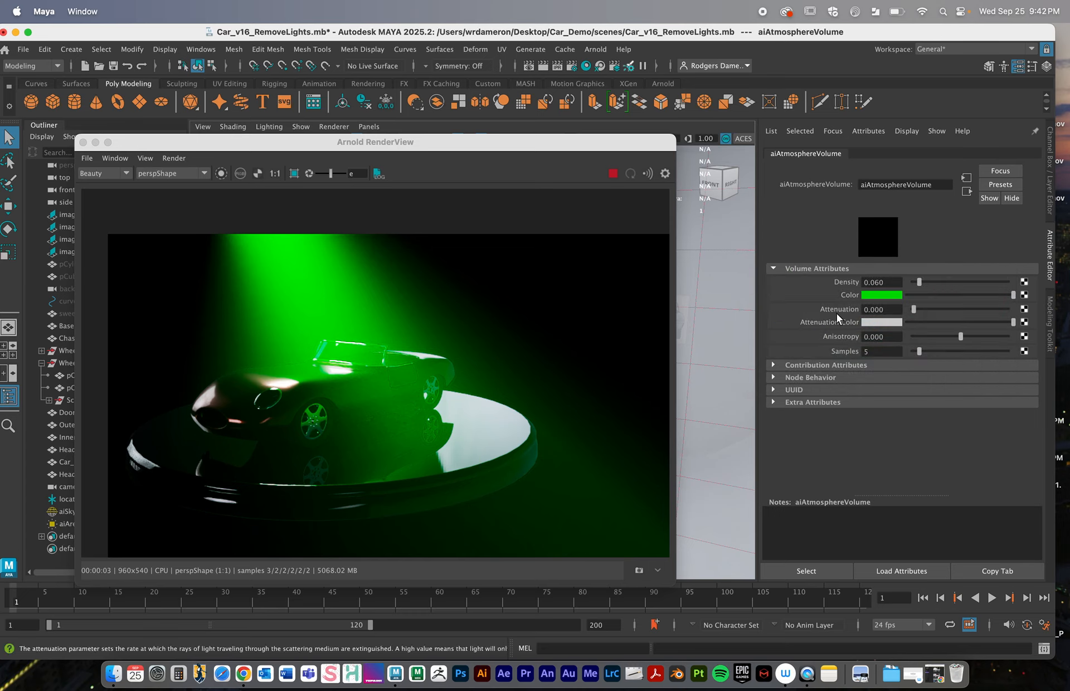
click(881, 296)
drag(835, 347, 811, 341)
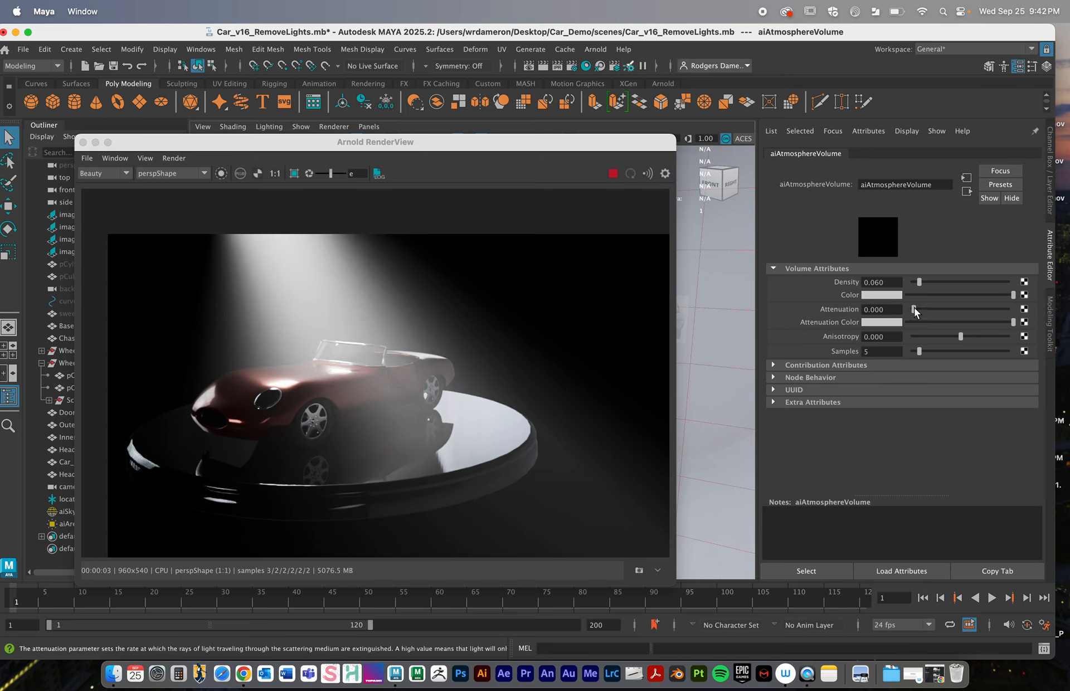
Try attenuations of 0.600 and 0.280 and densities of 0.013 and 0.253 on the atmosphere volume, and reset the attenuation to 0
drag(914, 308, 969, 305)
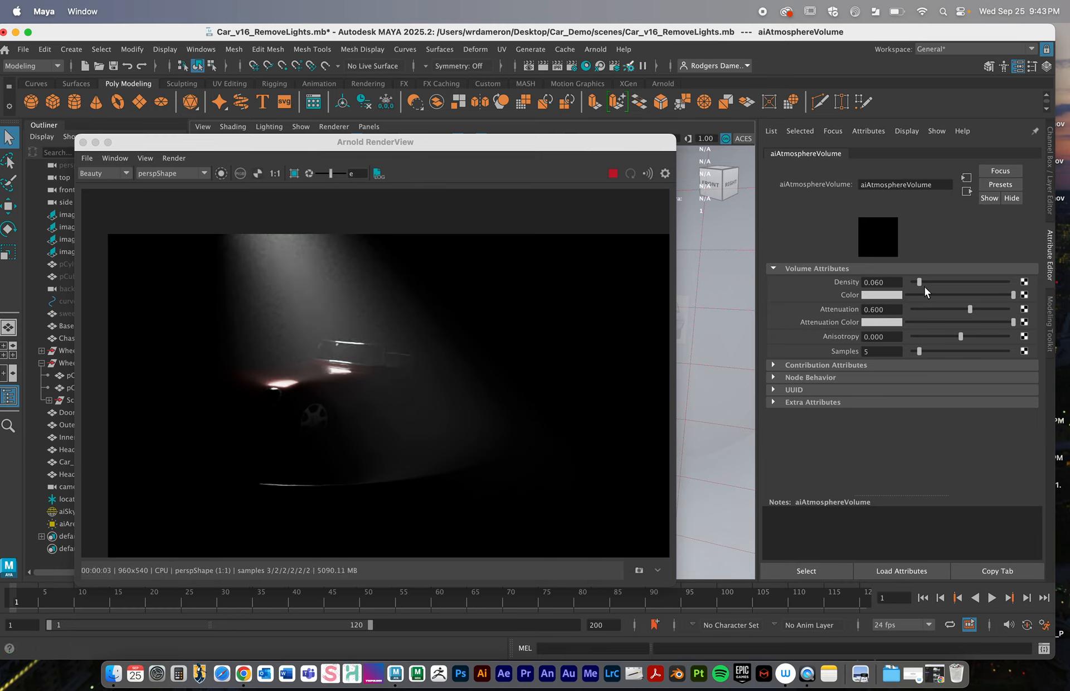
drag(918, 279, 880, 311)
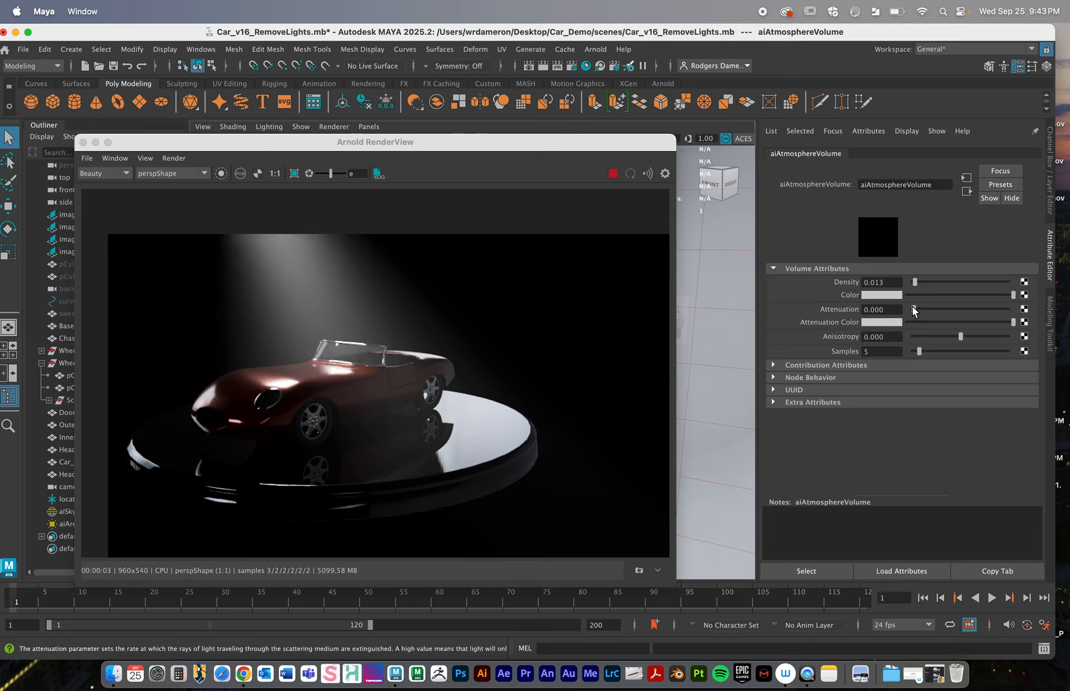
drag(913, 307, 936, 280)
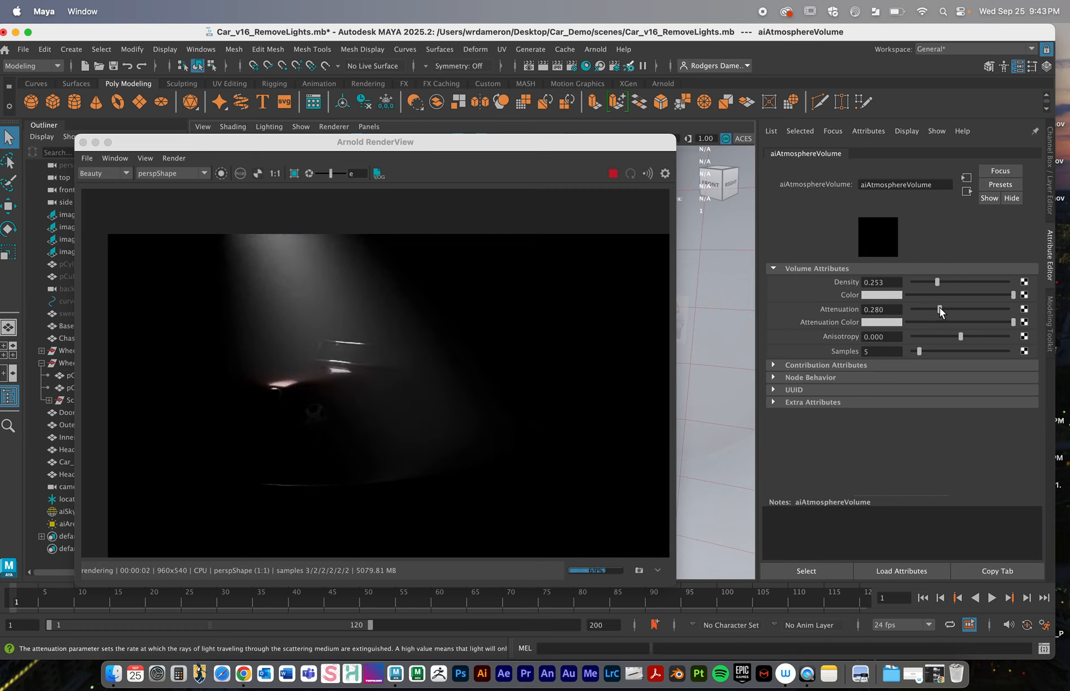
drag(940, 307, 821, 303)
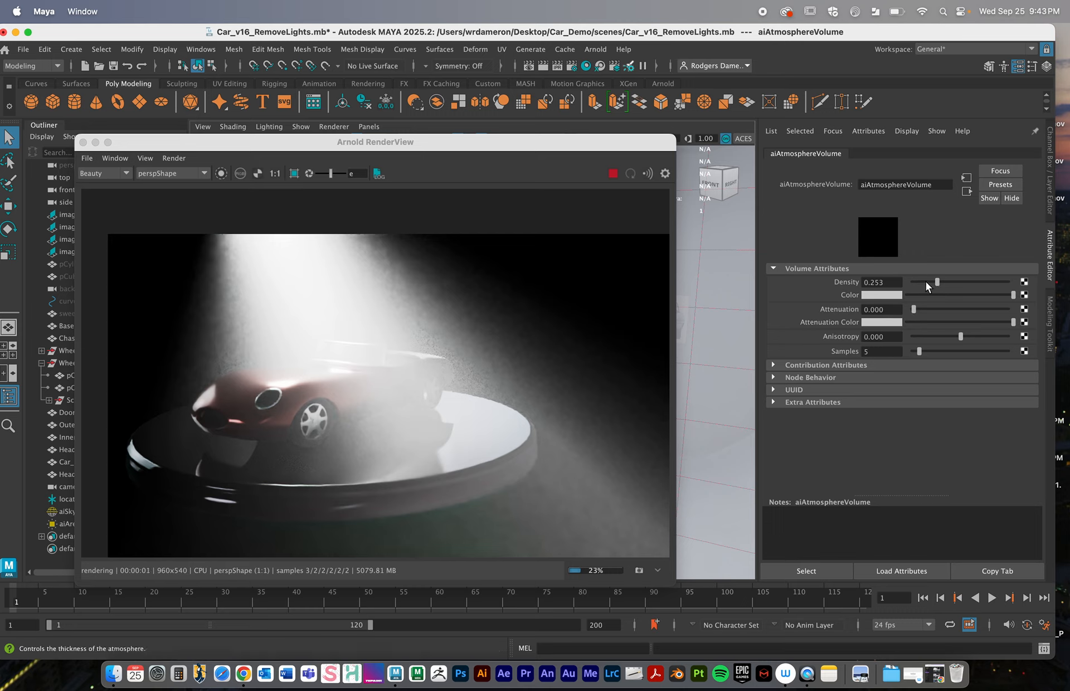
Try densities of 0.113, 0.050 and 0.010 on the atmosphere volume to compare the light beam
drag(936, 280, 924, 282)
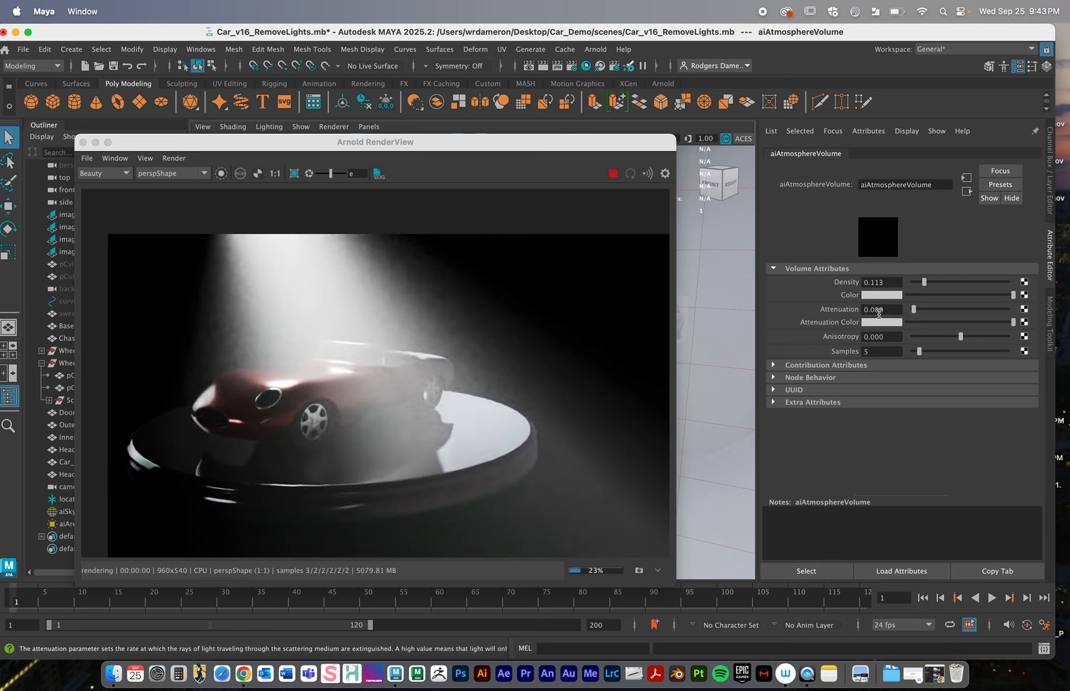
double_click(887, 282)
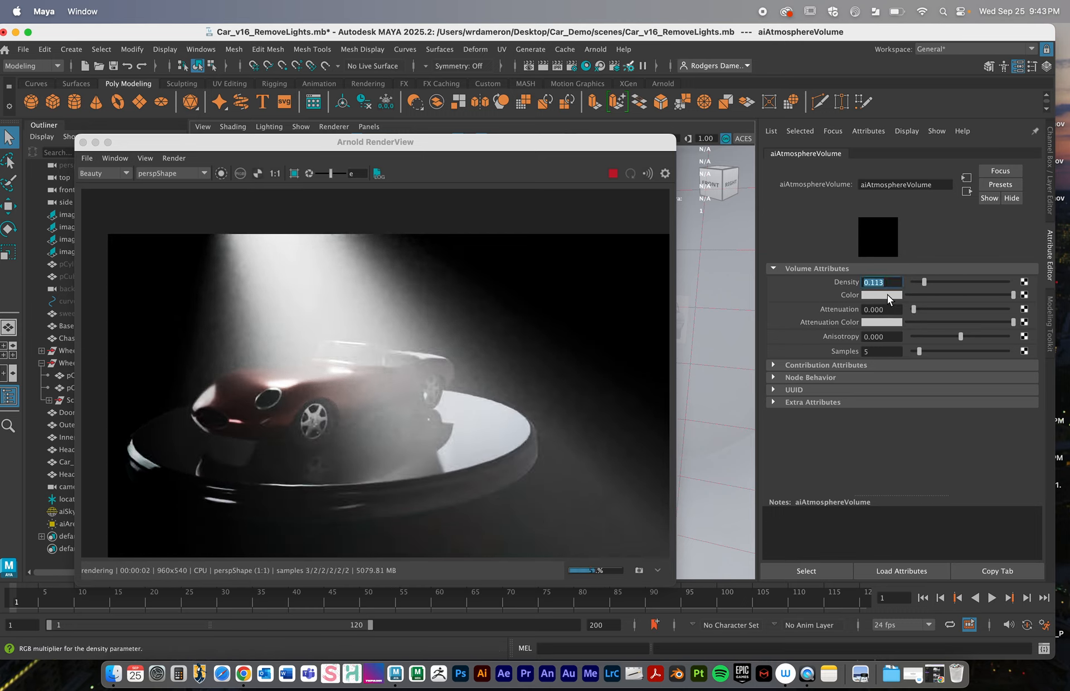
text(.)
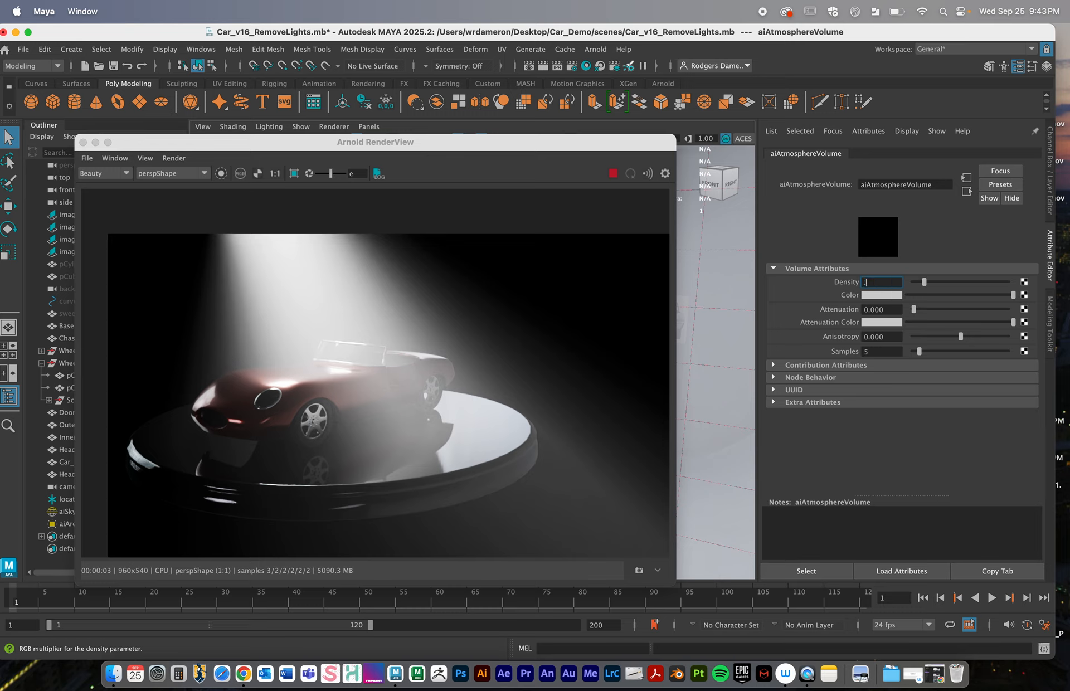
text(05)
key(Return)
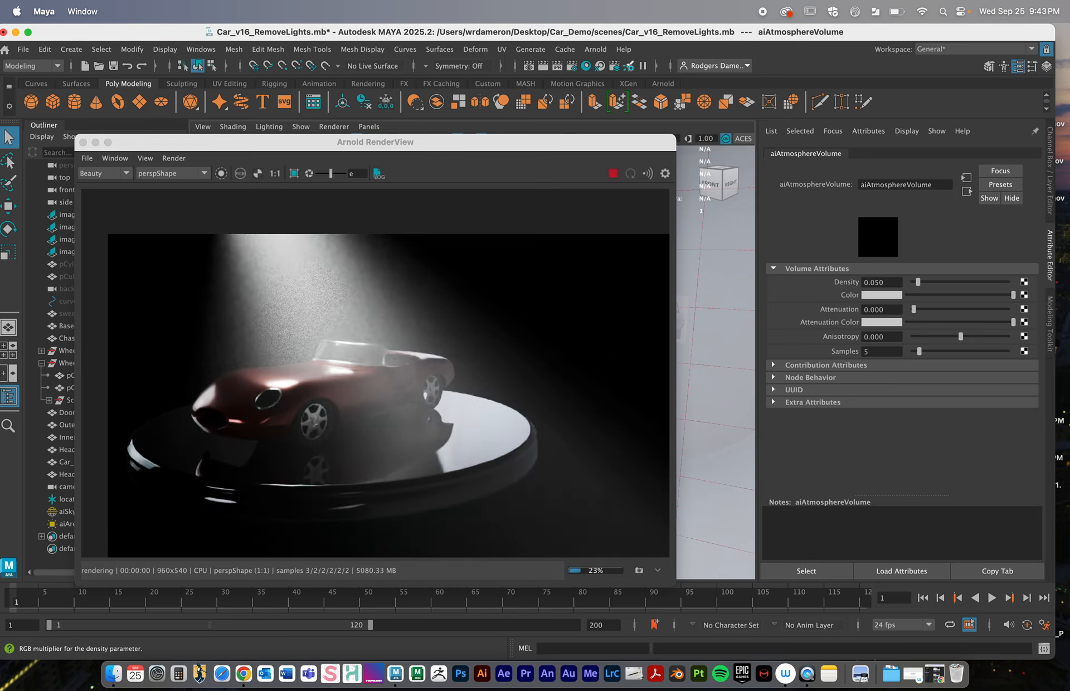
double_click(894, 282)
text(.01)
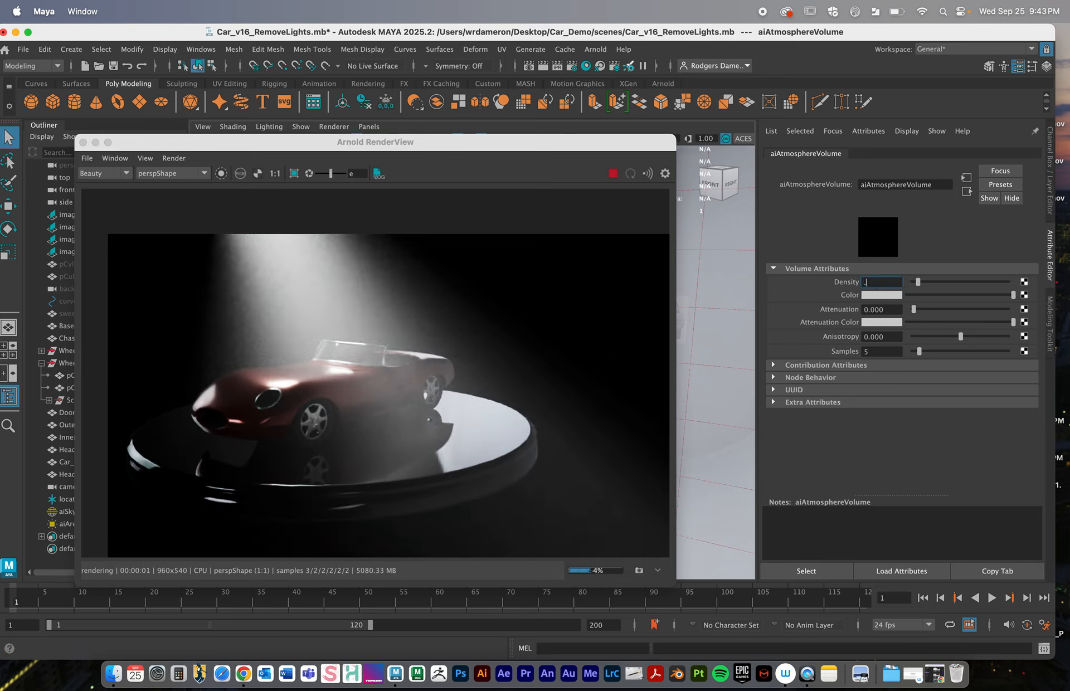
key(Return)
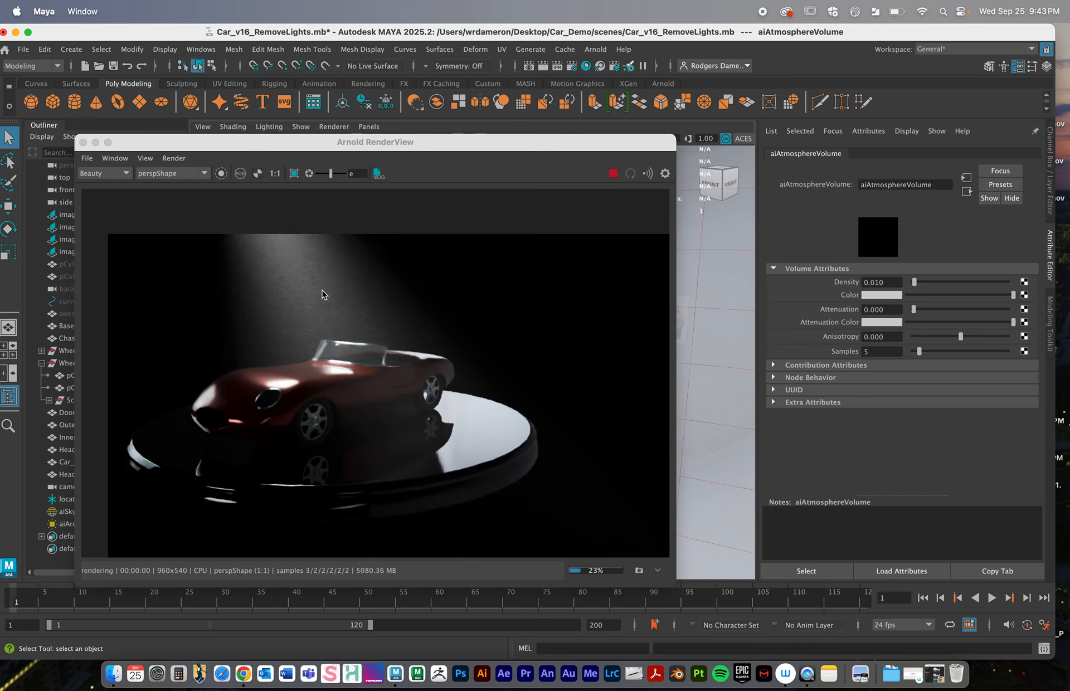
Examine the light beam in the render from farther back and from a close, low front angle on the car
drag(255, 145, 692, 143)
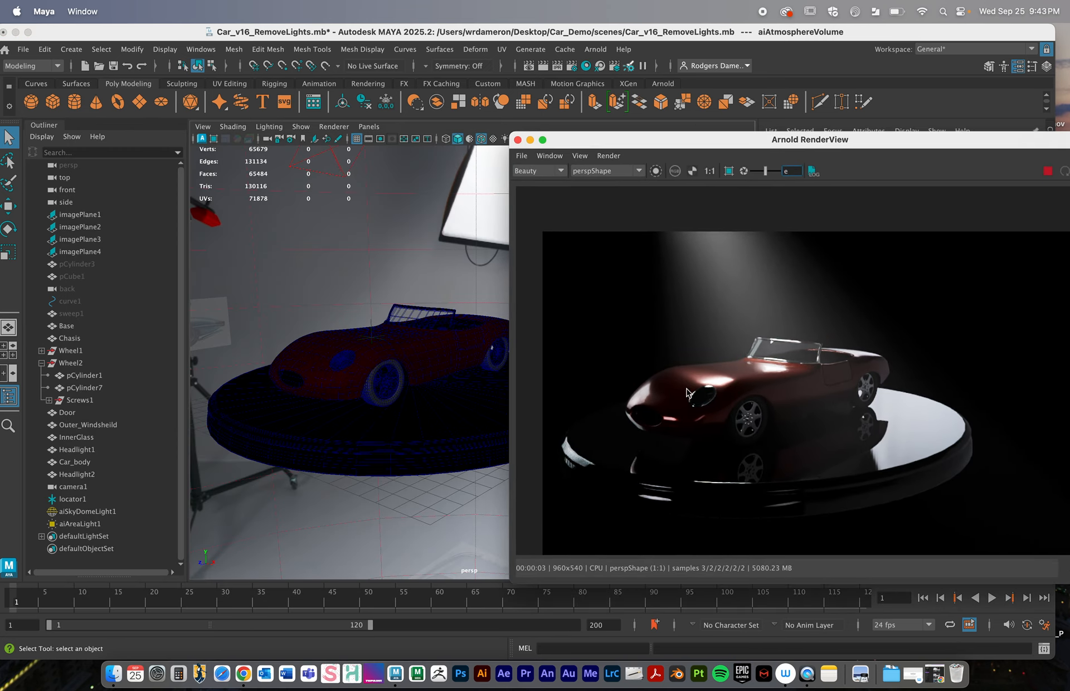
mouse_move(323, 370)
alt+mouse_down()
mouse_move(323, 353)
mouse_move(298, 338)
mouse_move(291, 419)
mouse_move(315, 360)
alt+mouse_up()
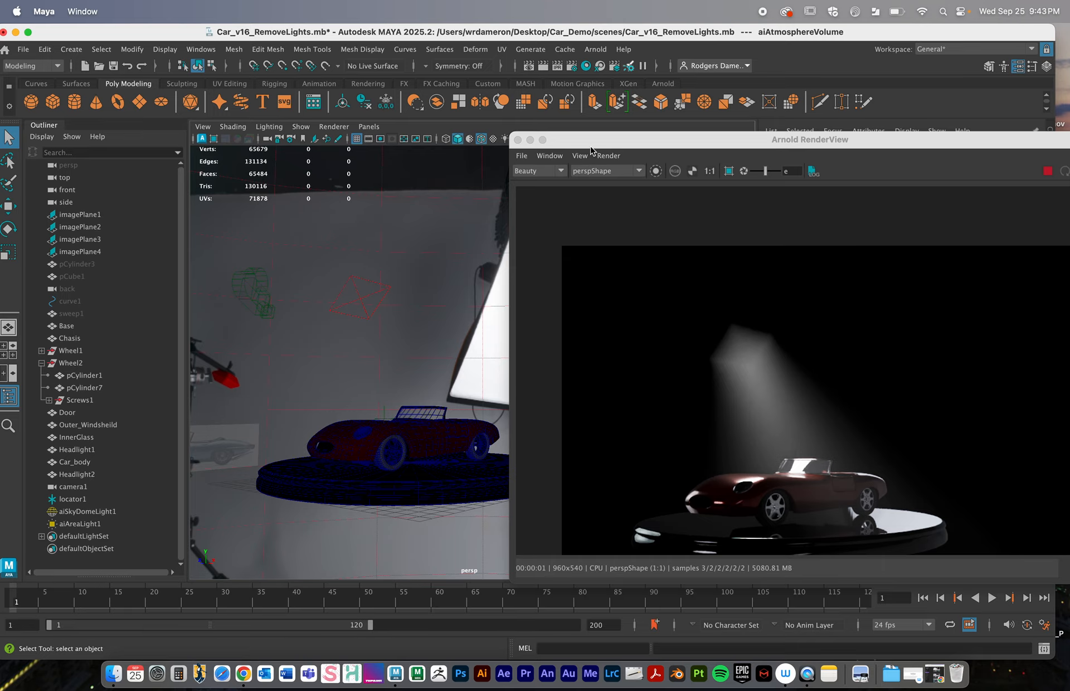
mouse_move(398, 237)
alt+mouse_down()
mouse_move(417, 253)
mouse_move(486, 247)
mouse_move(405, 251)
alt+mouse_up()
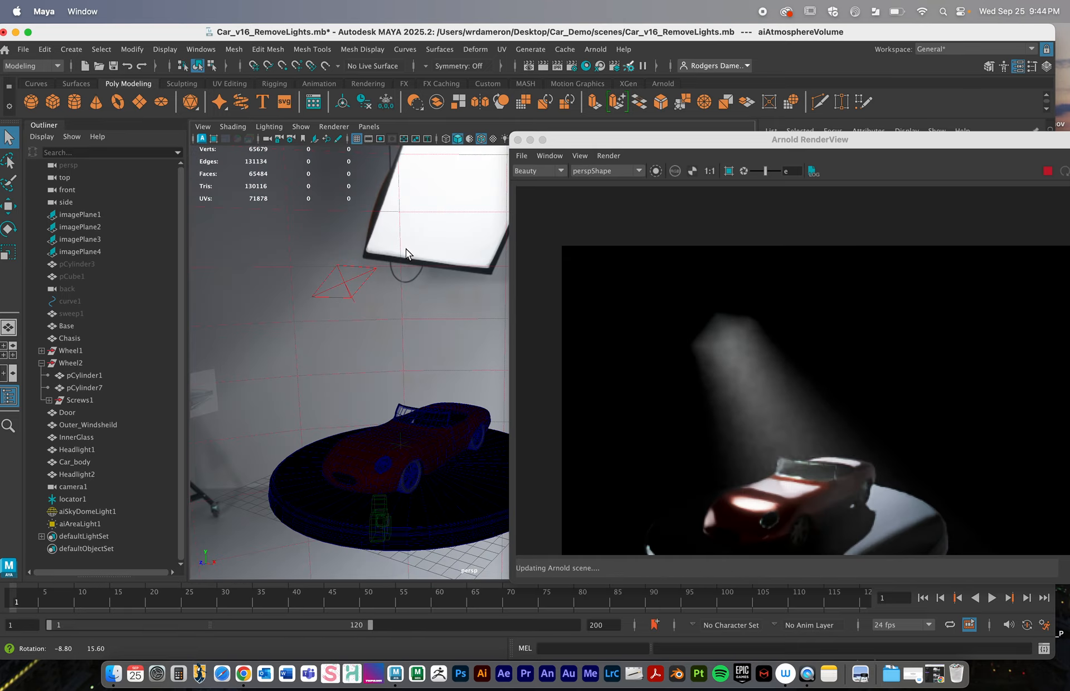
alt+middle_drag(387, 303, 390, 265)
alt+right_drag(390, 266, 457, 309)
alt+middle_drag(457, 309, 397, 315)
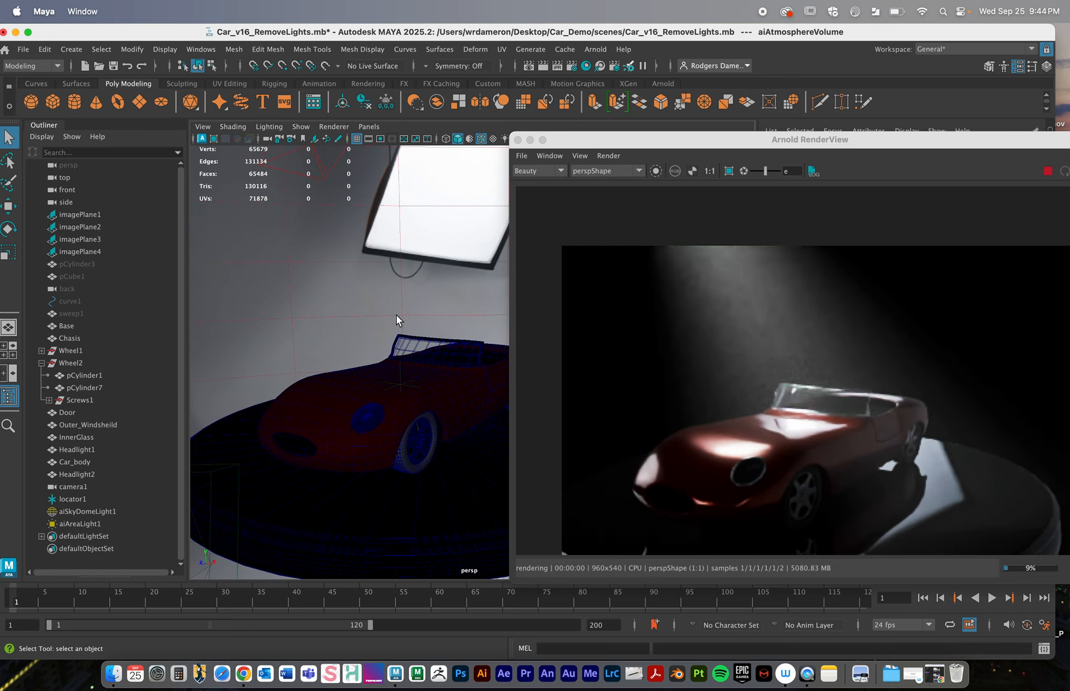
alt+drag(396, 315, 386, 313)
mouse_move(385, 313)
alt+right_down()
mouse_move(395, 335)
mouse_move(420, 310)
mouse_move(388, 308)
alt+right_up()
alt+middle_drag(388, 308, 393, 291)
alt+right_drag(372, 295, 393, 295)
drag(599, 148, 192, 98)
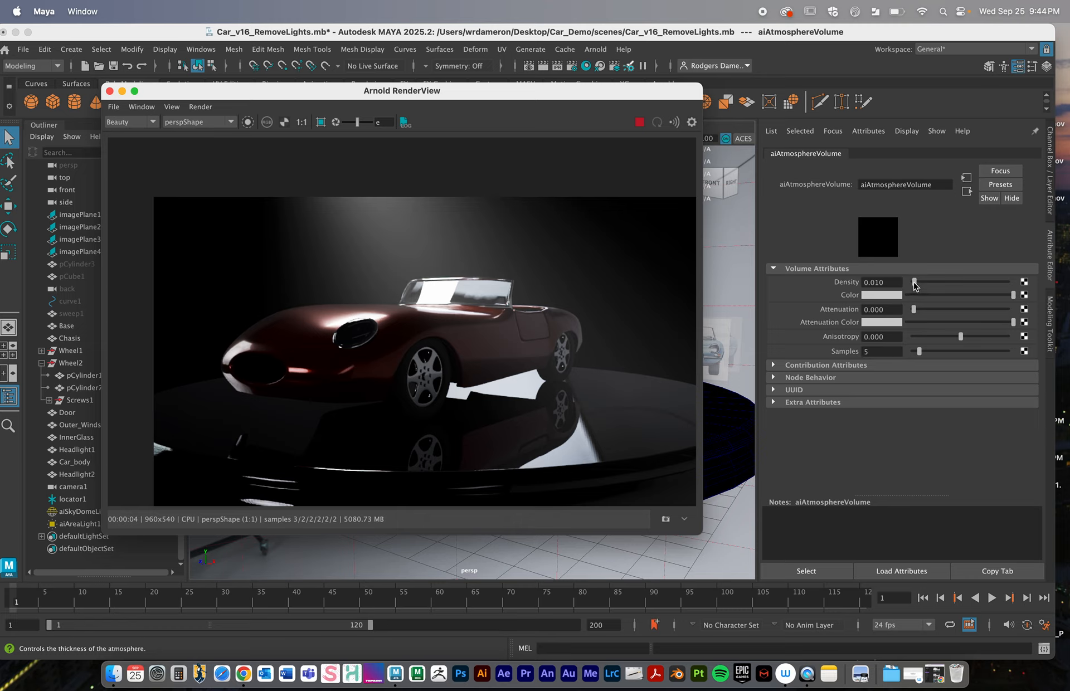
Try densities of 0 and 0.050 on the atmosphere volume to compare the close-up render without and with haze
drag(915, 282, 909, 283)
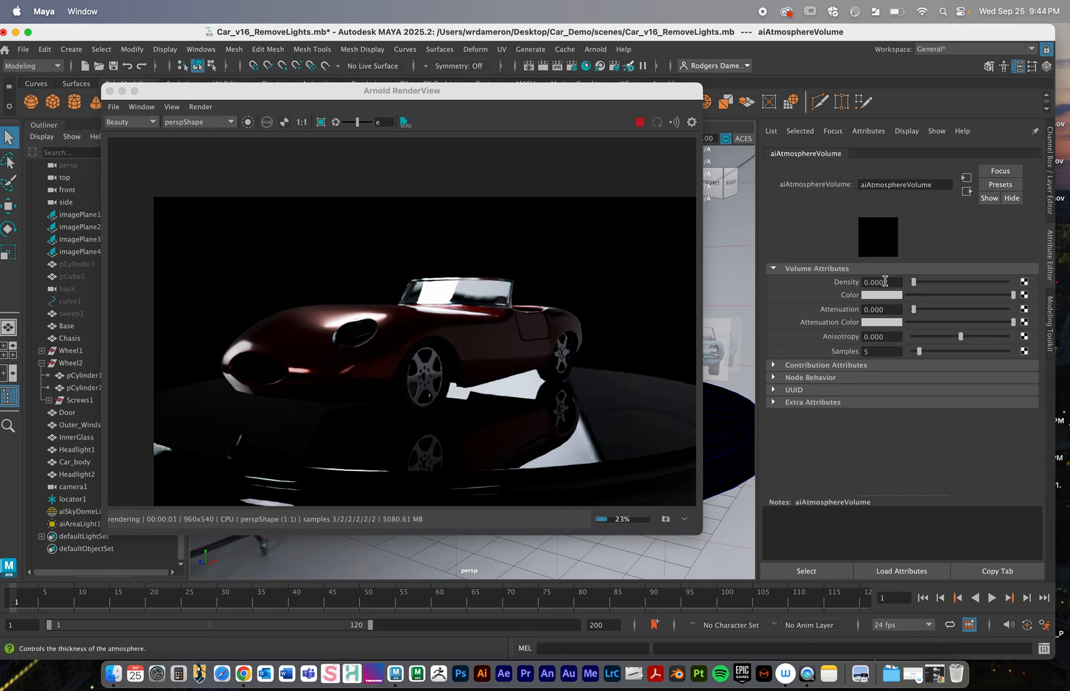
drag(895, 283, 804, 263)
text(.)
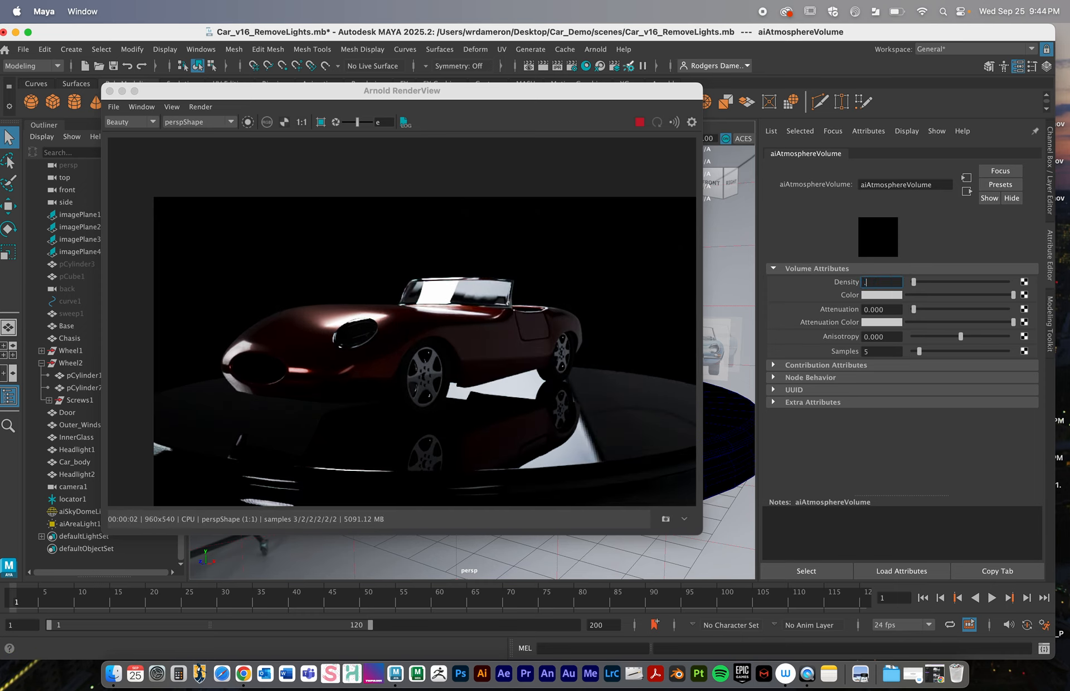
text(05)
key(Return)
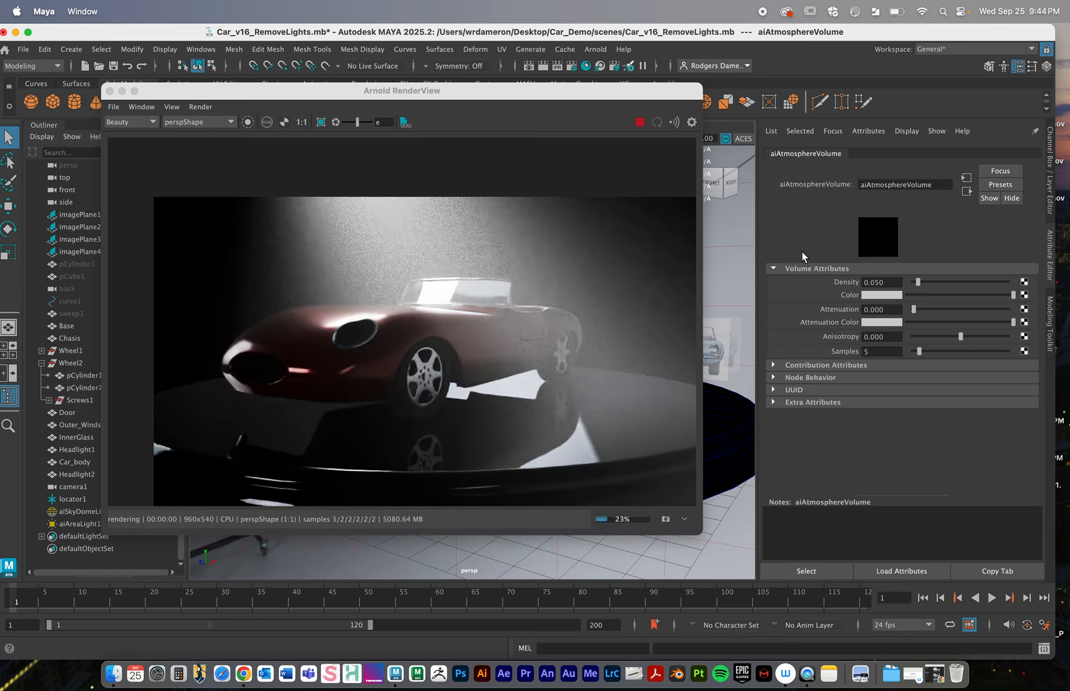
Set the atmosphere volume's density to 0.005 and check the render from a slightly rotated camera angle
drag(877, 284, 875, 283)
text(05)
key(Return)
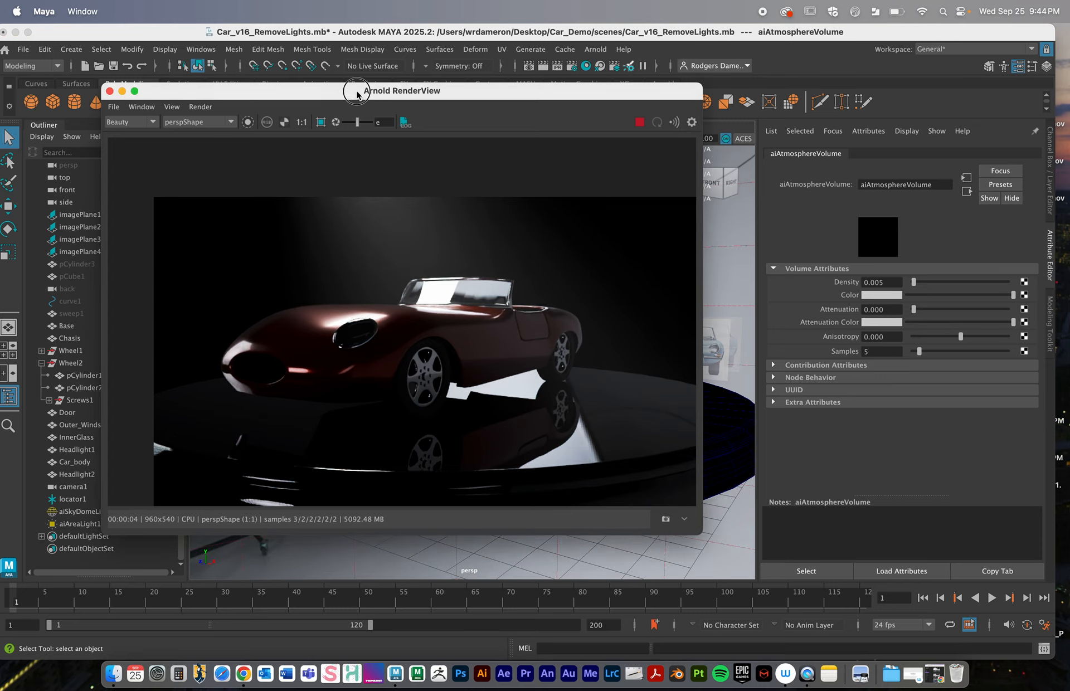
drag(379, 91, 697, 113)
alt+drag(390, 269, 367, 274)
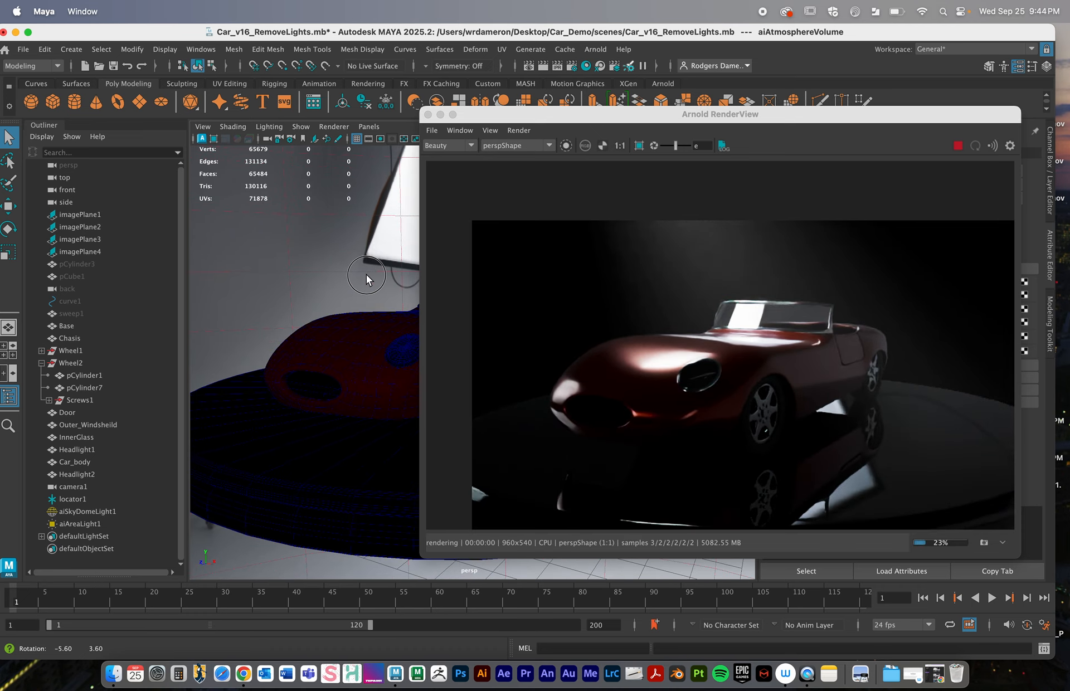
drag(539, 114, 227, 97)
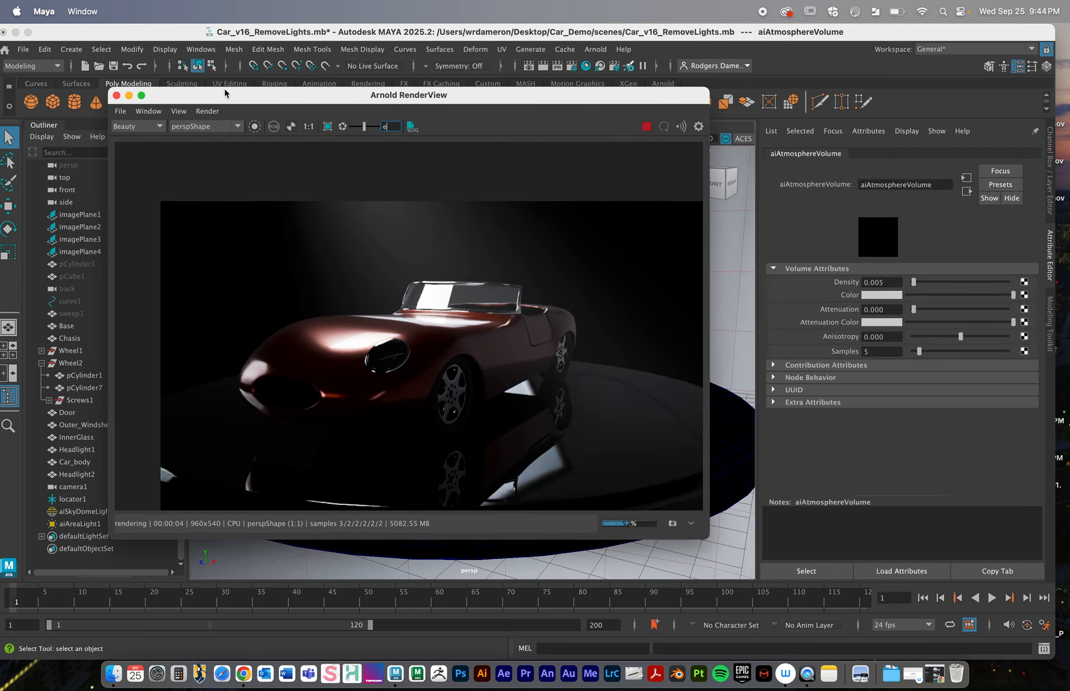